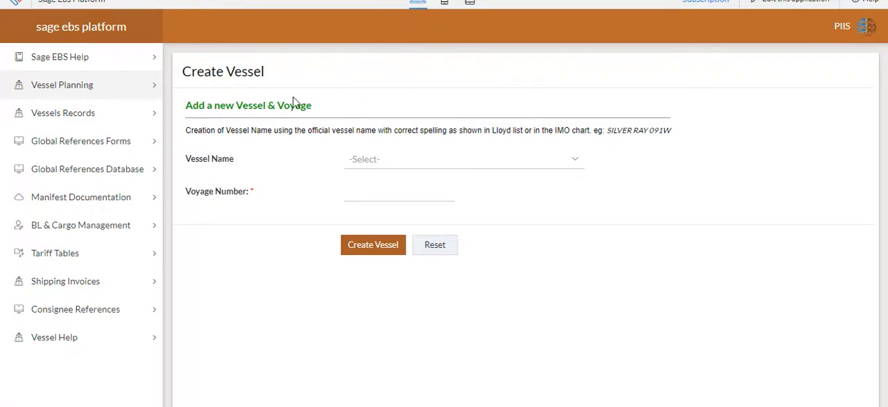
# - Open the Declare Manifest Bits form and choose ATHENA - ZA34A as the vessel
pyautogui.click(118, 203)
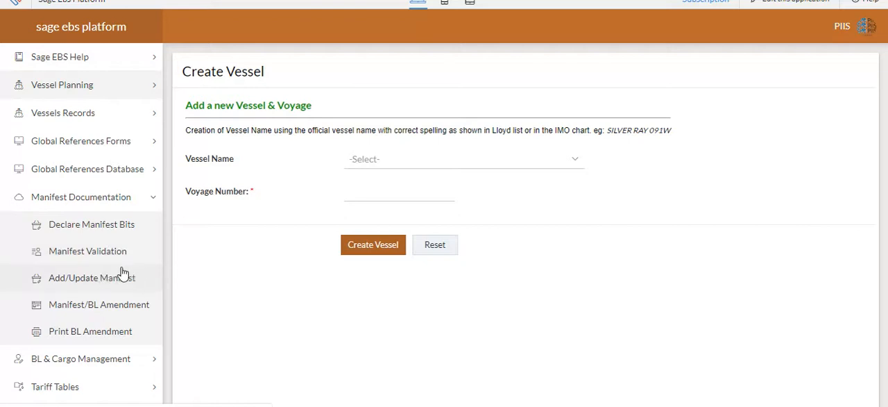
pyautogui.click(107, 234)
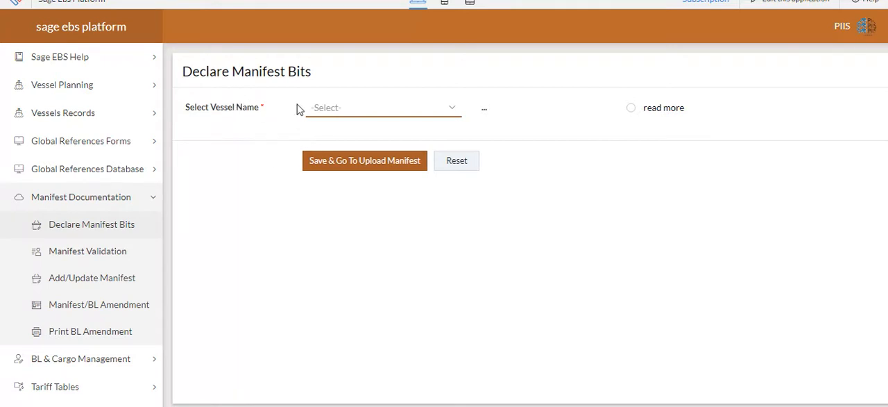
pyautogui.click(332, 111)
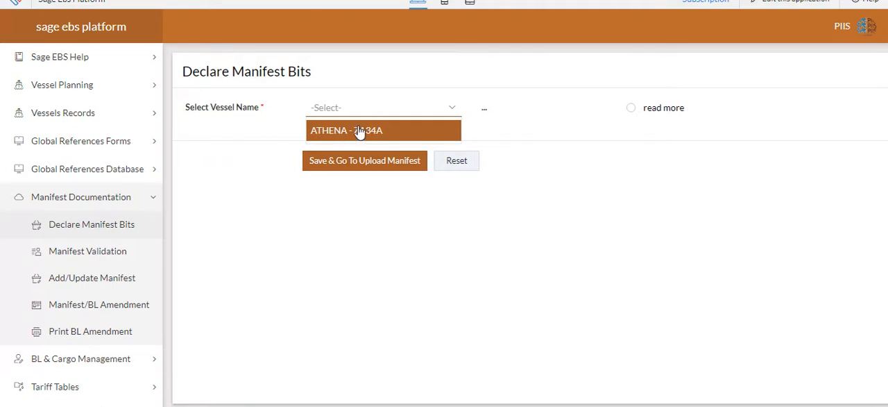
pyautogui.click(359, 131)
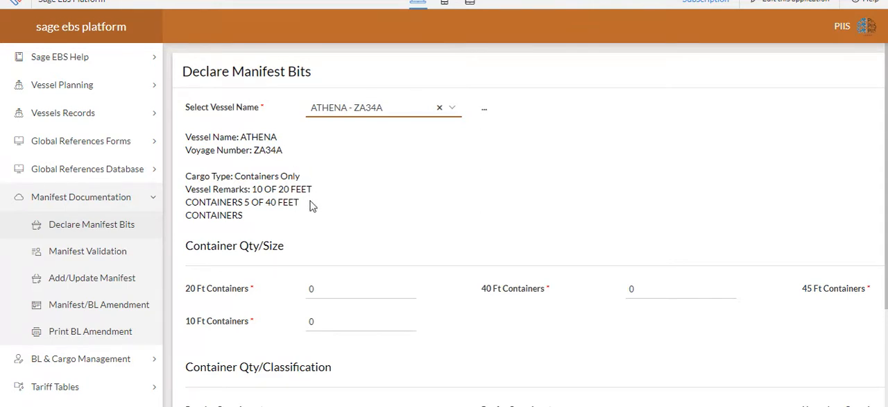
# - Enter the container quantities by size: 8 of 20 Ft, 4 of 40 Ft and 8 of 45 Ft
pyautogui.scroll(-2, 307, 253)
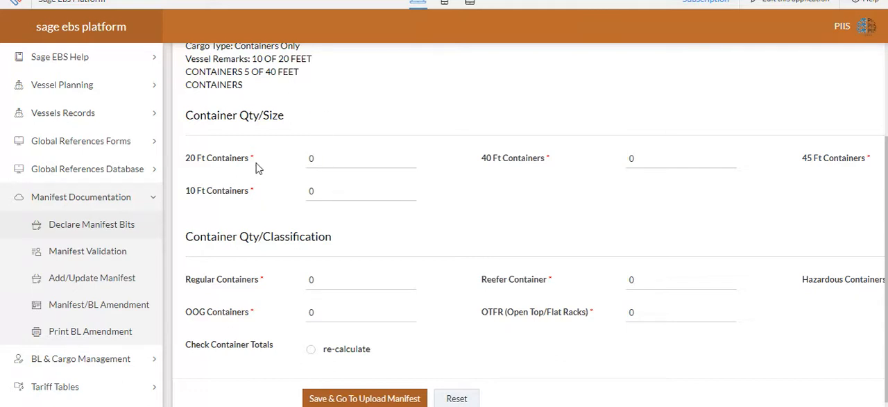
pyautogui.click(331, 158)
pyautogui.click(647, 159)
pyautogui.press('BackSpace')
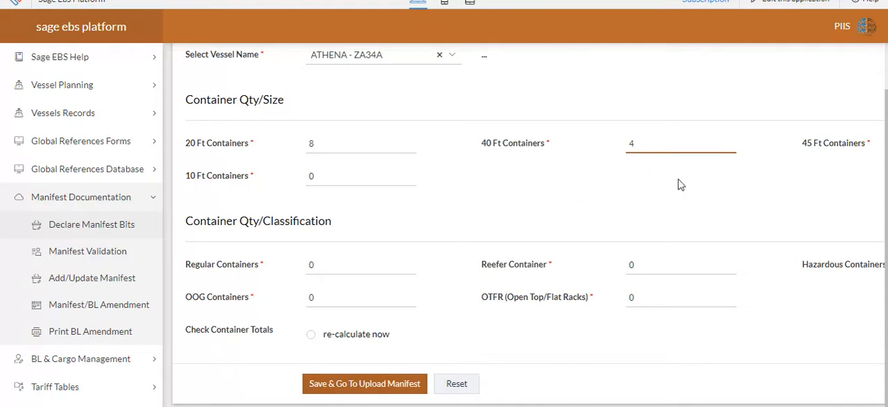
pyautogui.moveTo(626, 405); pyautogui.dragTo(734, 405)
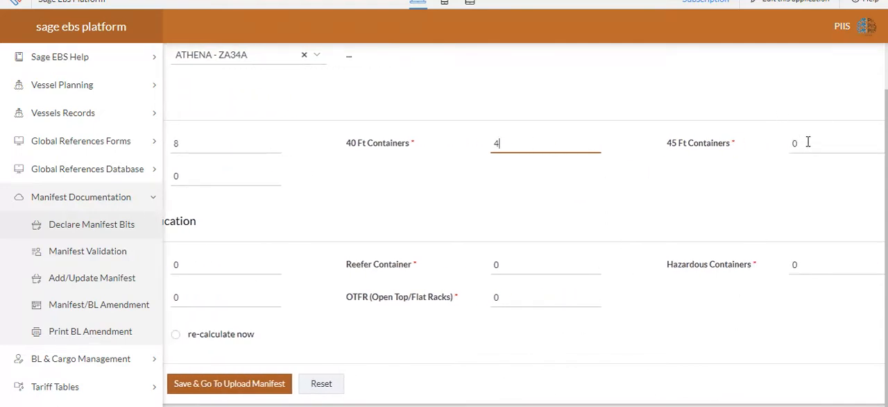
pyautogui.click(806, 142)
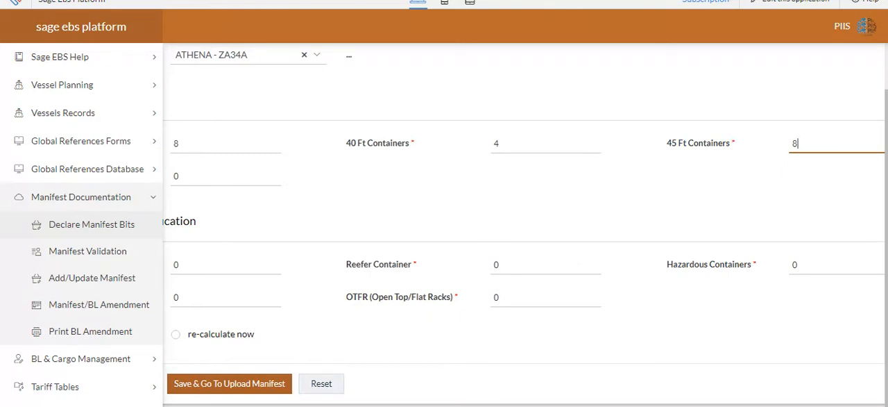
# - Set the container quantities by classification to 4 each for Regular, Reefer, OOG, OTFR (Open Top/Flat Racks) and Hazardous
pyautogui.moveTo(444, 405); pyautogui.dragTo(330, 406)
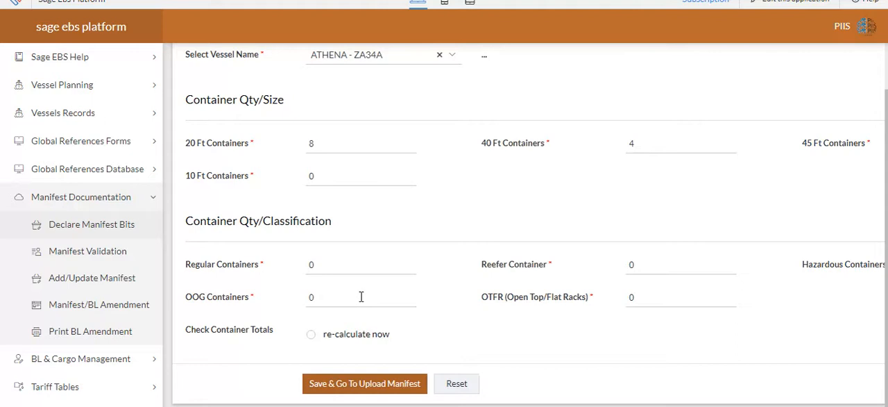
pyautogui.click(338, 262)
pyautogui.write('4')
pyautogui.click(635, 261)
pyautogui.write('4')
pyautogui.click(388, 297)
pyautogui.click(629, 297)
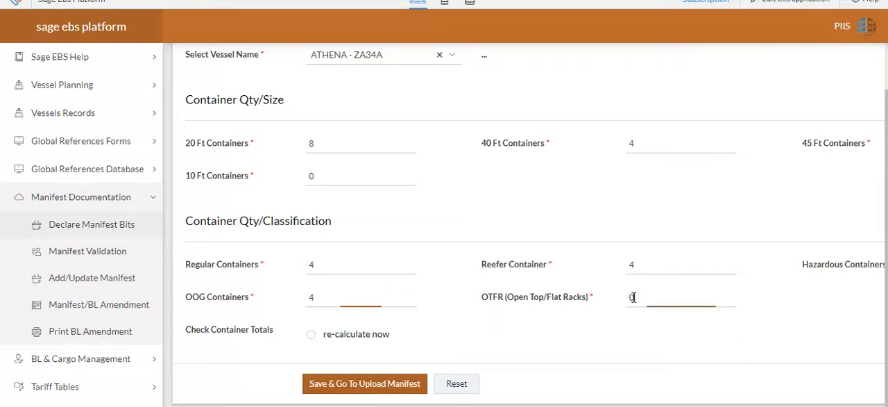
pyautogui.write('4')
pyautogui.press('BackSpace')
pyautogui.press('BackSpace')
pyautogui.hscroll(2, 524, 225)
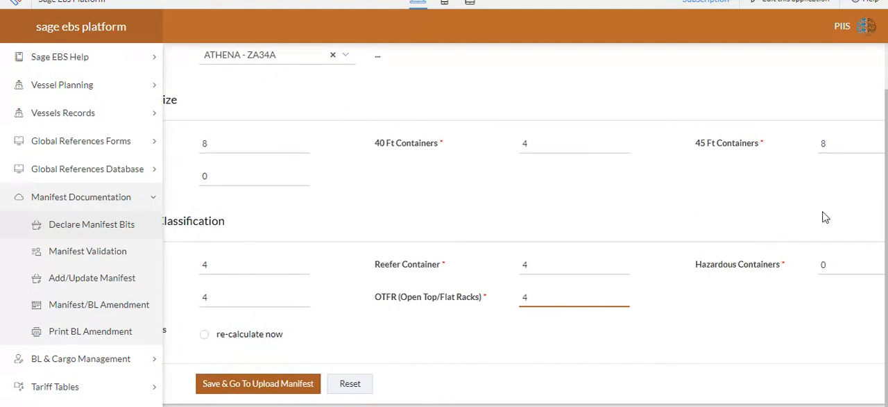
pyautogui.click(842, 262)
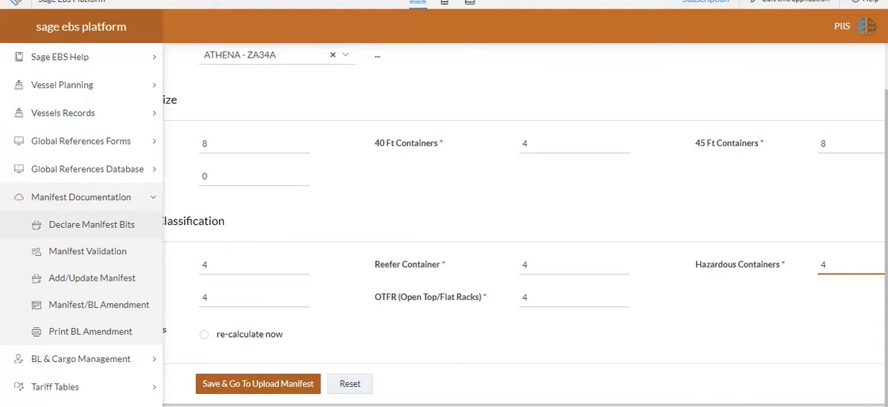
# - Recalculate the container totals, save the declaration and proceed to the manifest upload
pyautogui.click(666, 349)
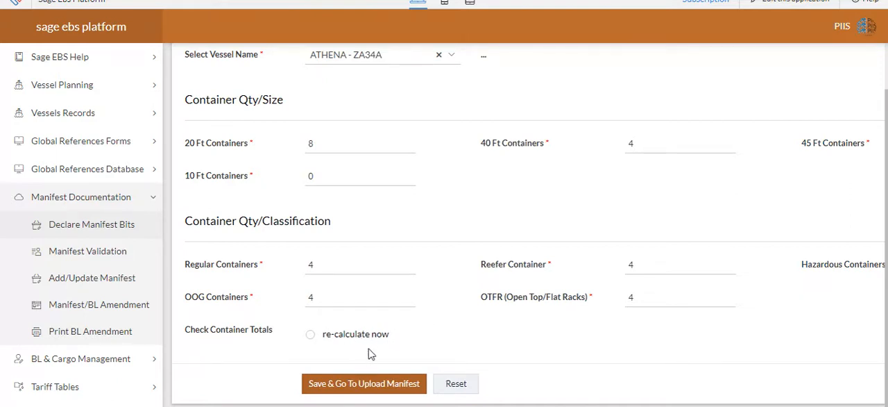
pyautogui.click(311, 336)
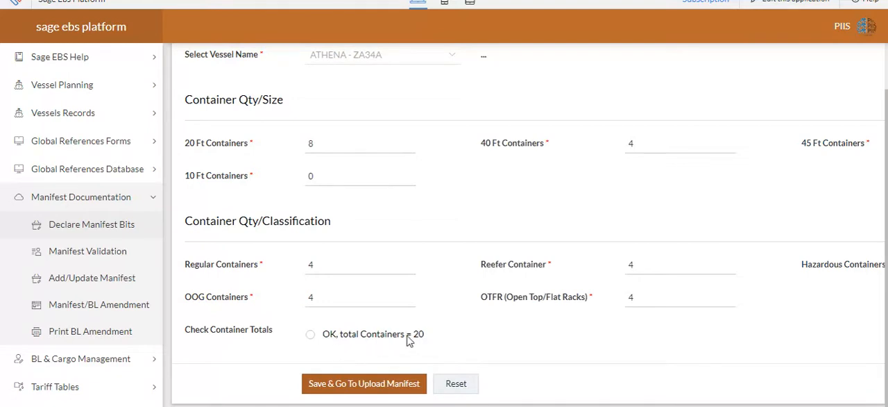
pyautogui.click(378, 389)
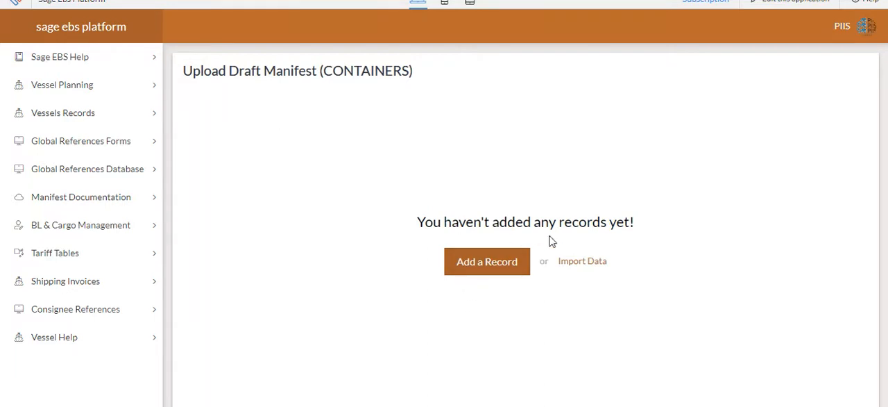
# - Start a data import with the CSV file type, upload the sage_ebs_2020_Container file from the local drive and continue to its preview
pyautogui.click(582, 264)
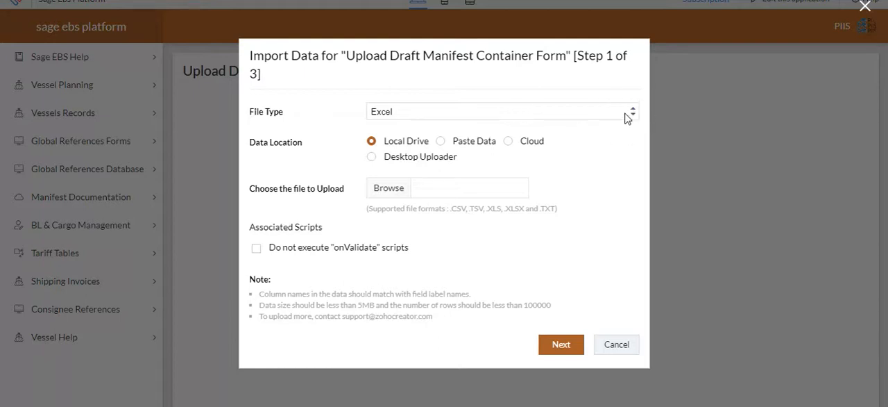
pyautogui.click(569, 111)
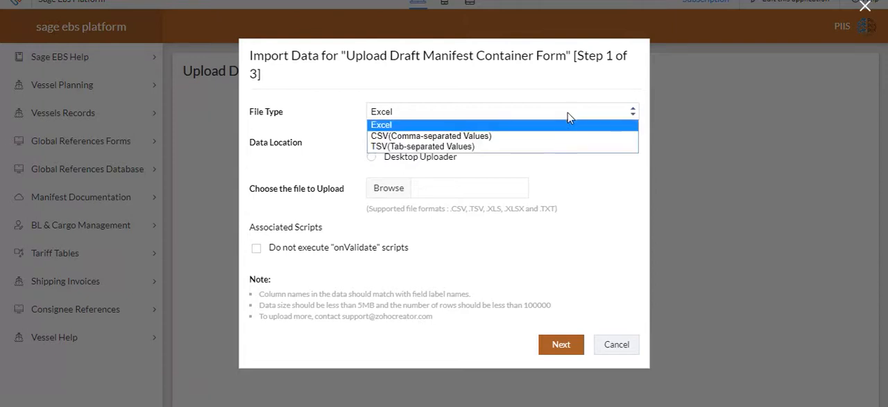
pyautogui.click(558, 136)
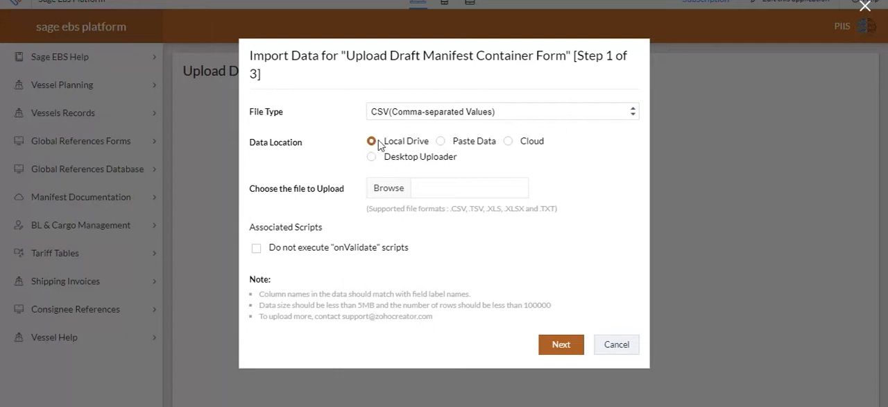
pyautogui.click(396, 192)
pyautogui.doubleClick(201, 75)
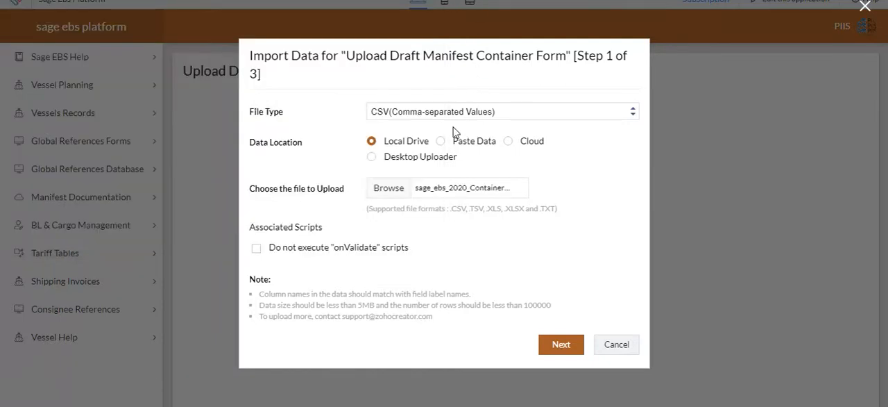
pyautogui.click(553, 347)
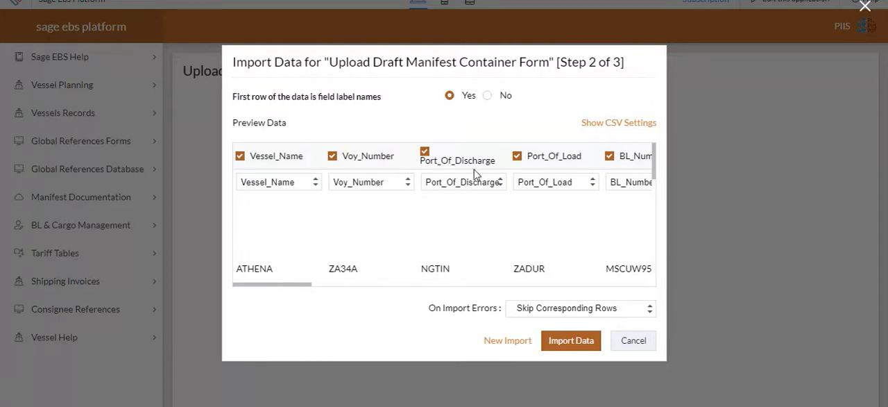
# - Check the column mapping in the preview, import the data into the draft manifest and close the import summary
pyautogui.moveTo(303, 286); pyautogui.dragTo(653, 257)
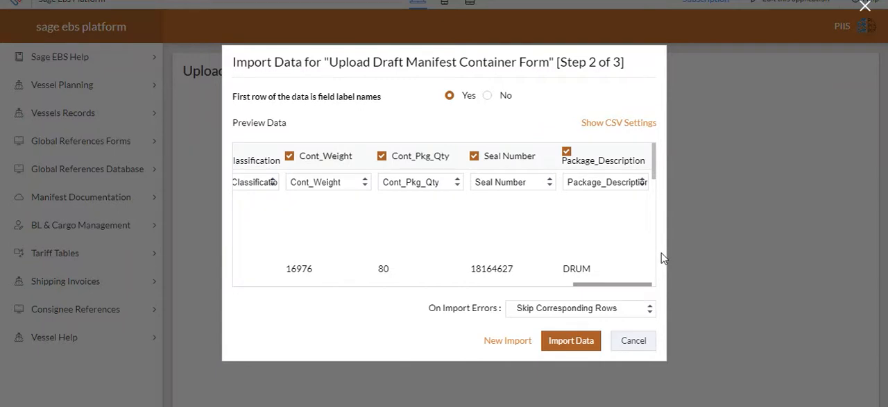
pyautogui.click(567, 340)
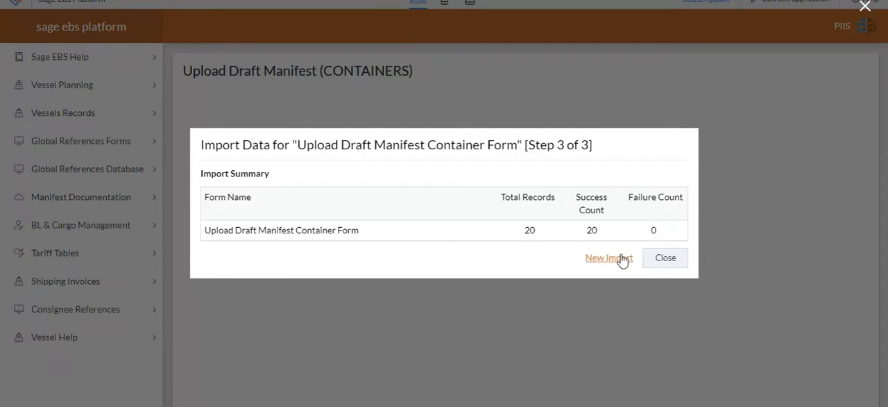
pyautogui.click(665, 258)
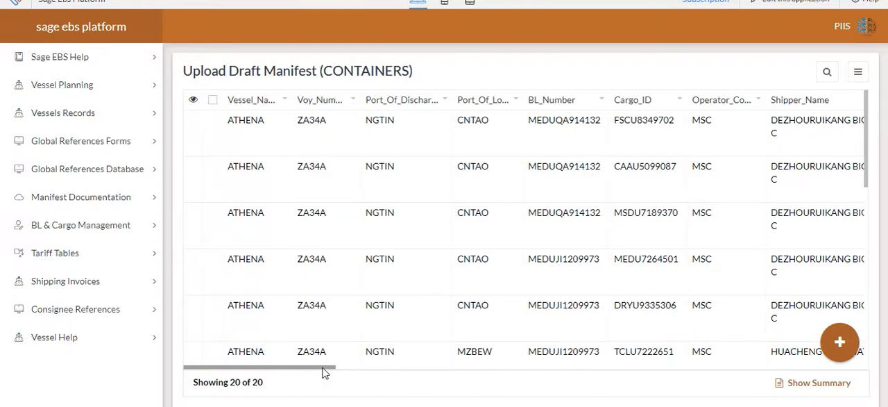
# - Review the imported container records across all columns and rows of the draft manifest
pyautogui.moveTo(324, 372); pyautogui.dragTo(367, 365)
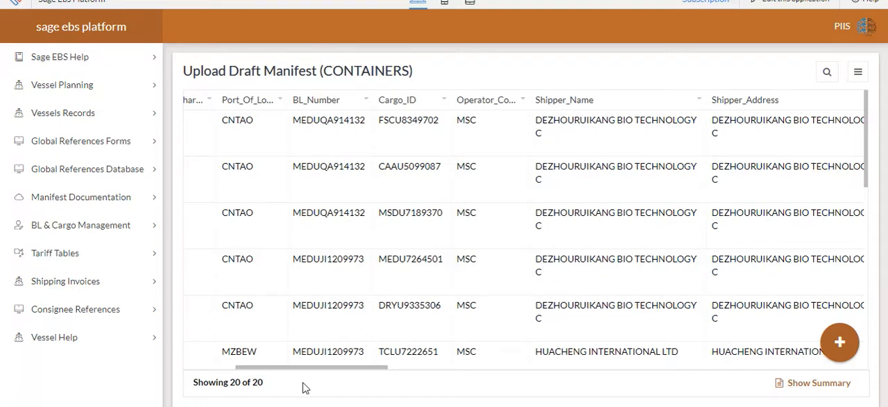
pyautogui.moveTo(281, 373); pyautogui.dragTo(359, 354)
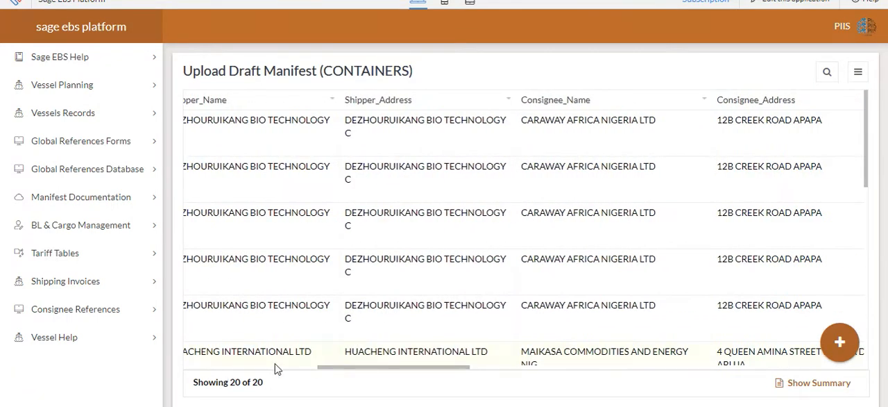
pyautogui.moveTo(330, 374); pyautogui.dragTo(586, 320)
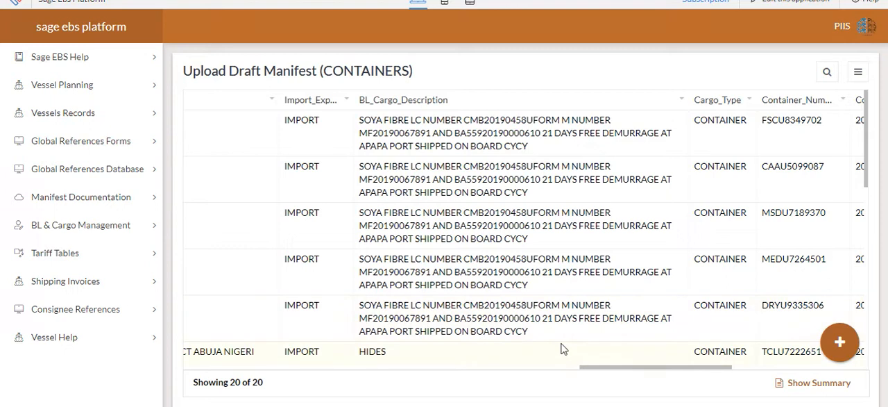
pyautogui.moveTo(614, 372); pyautogui.dragTo(690, 363)
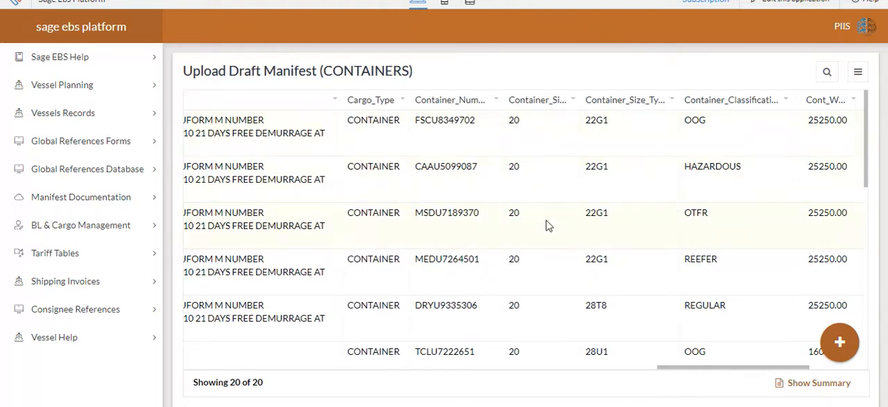
pyautogui.scroll(-8, 581, 240)
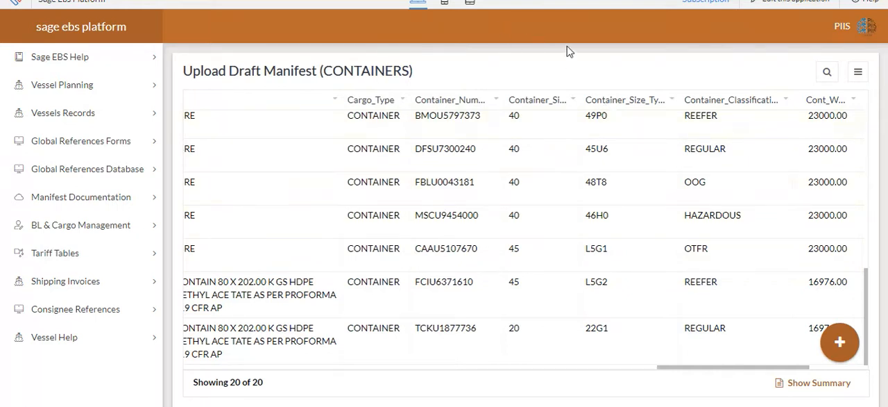
# - Open the Manifest Validation form and view the vessels offered for selection
pyautogui.click(109, 203)
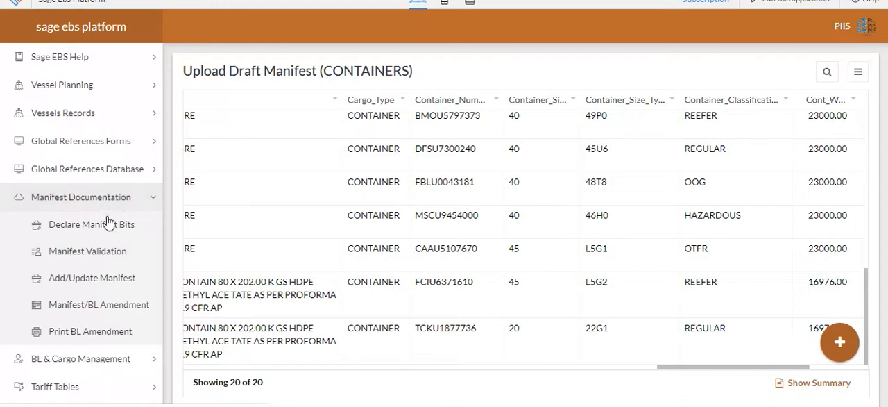
pyautogui.click(104, 258)
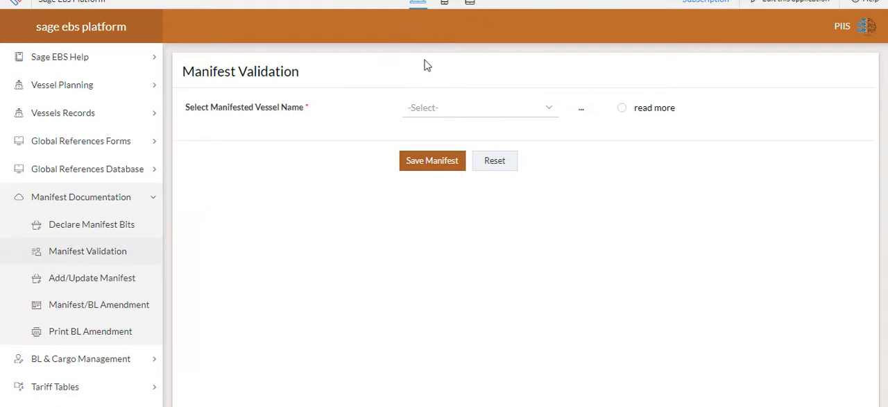
pyautogui.click(456, 110)
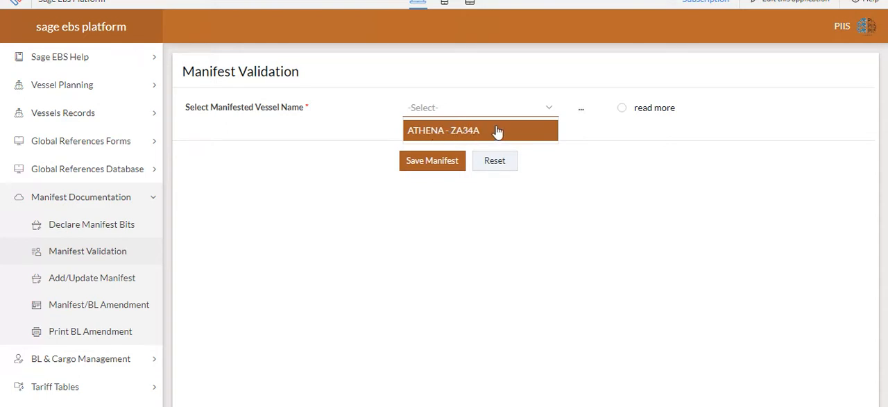
pyautogui.click(572, 209)
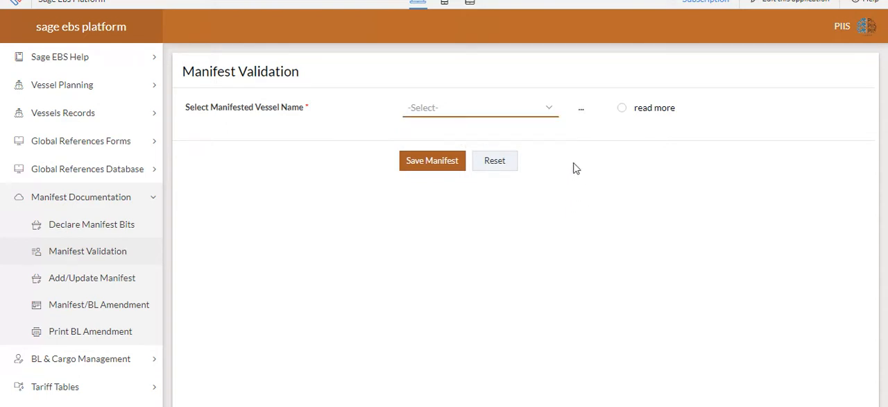
# - Read the expanded guidance on manifest validation, collapse it and choose ATHENA - ZA34A as the manifested vessel
pyautogui.click(621, 111)
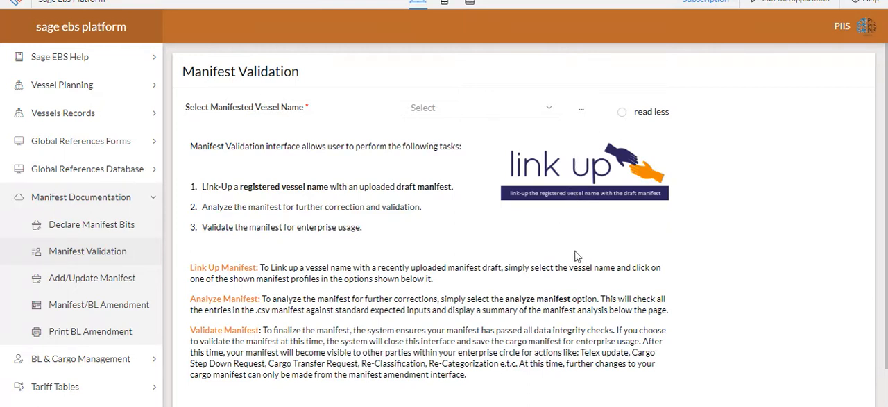
pyautogui.scroll(-2, 575, 256)
pyautogui.scroll(2, 659, 337)
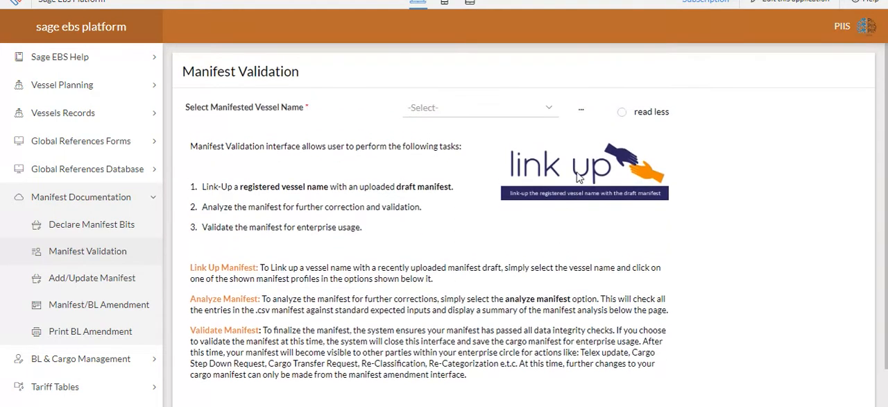
pyautogui.click(622, 113)
pyautogui.click(541, 110)
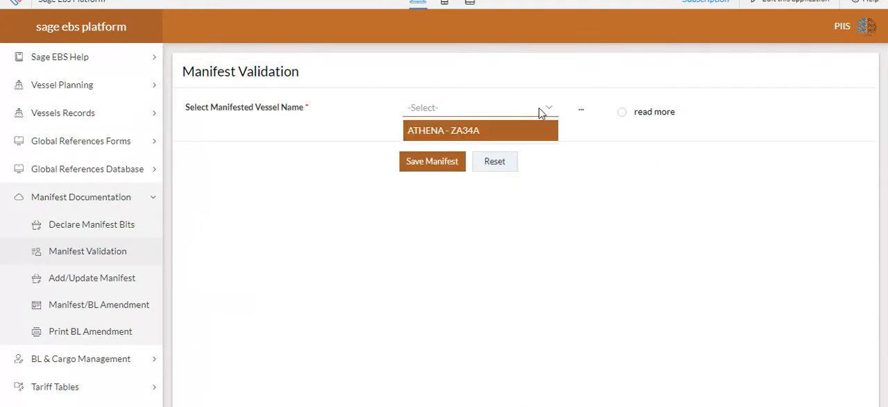
pyautogui.click(525, 135)
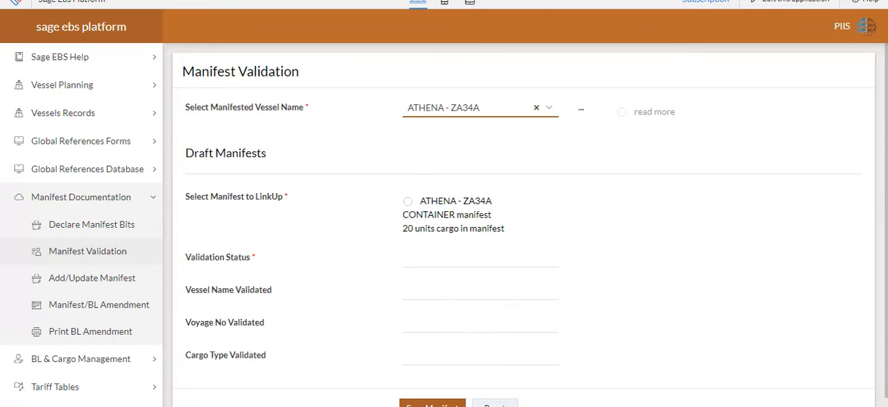
# - Link the ATHENA - ZA34A container draft manifest for validation, compare its declared and manifested quantities, and close the analysis
pyautogui.click(408, 202)
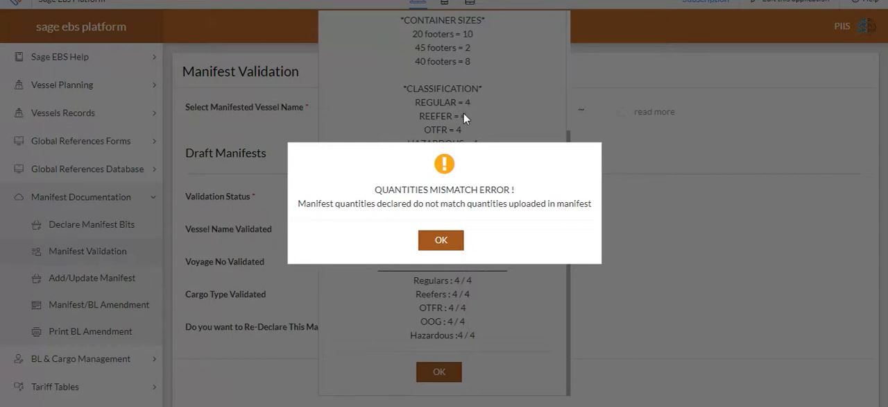
pyautogui.click(452, 241)
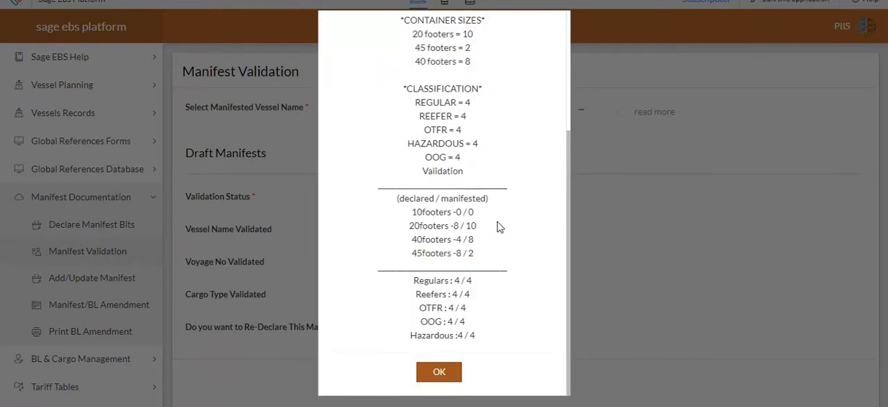
pyautogui.scroll(3, 500, 229)
pyautogui.scroll(-1, 496, 208)
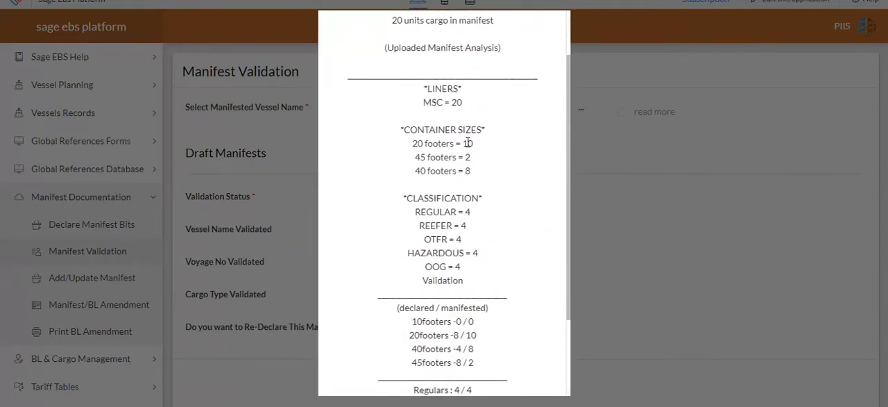
pyautogui.scroll(-1, 475, 301)
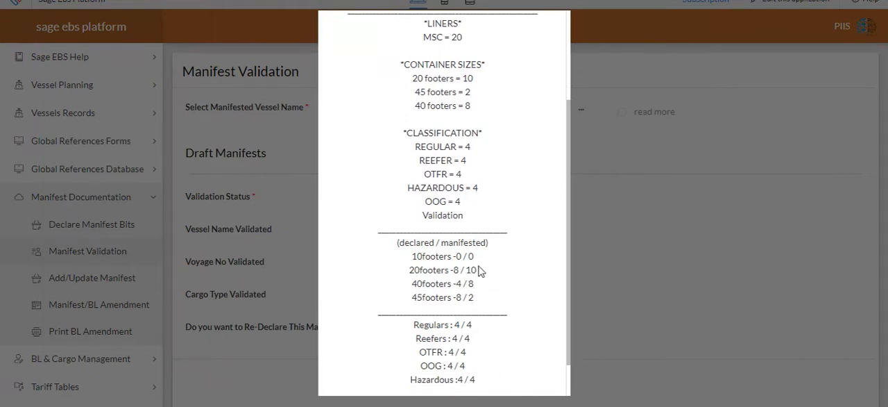
pyautogui.scroll(-1, 485, 237)
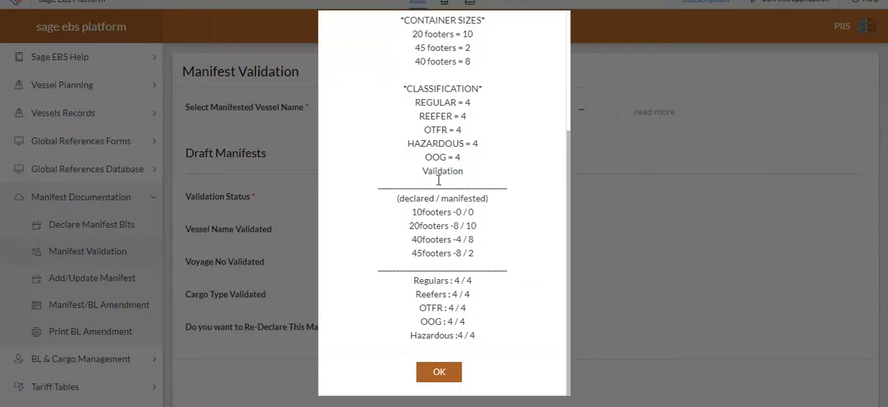
pyautogui.click(446, 369)
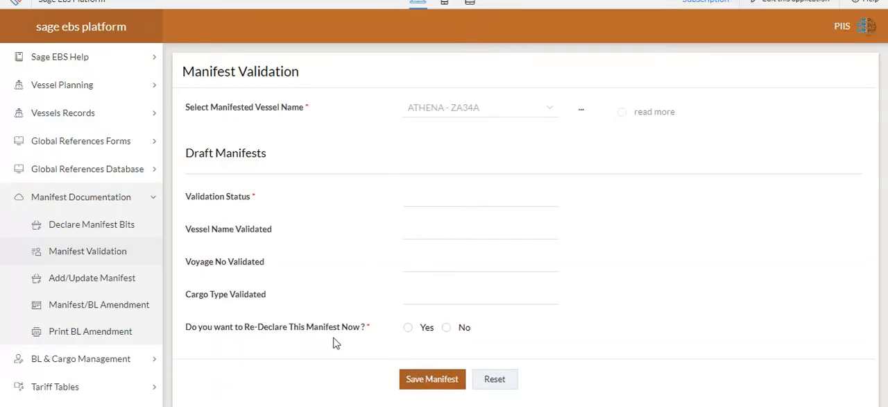
# - Choose to re-declare the manifest now and select ATHENA - ZA34A as the vessel in the declaration form
pyautogui.click(408, 328)
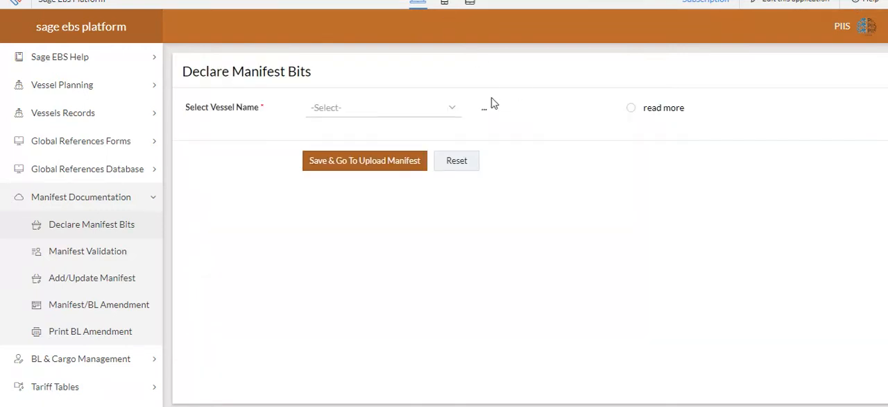
pyautogui.click(456, 110)
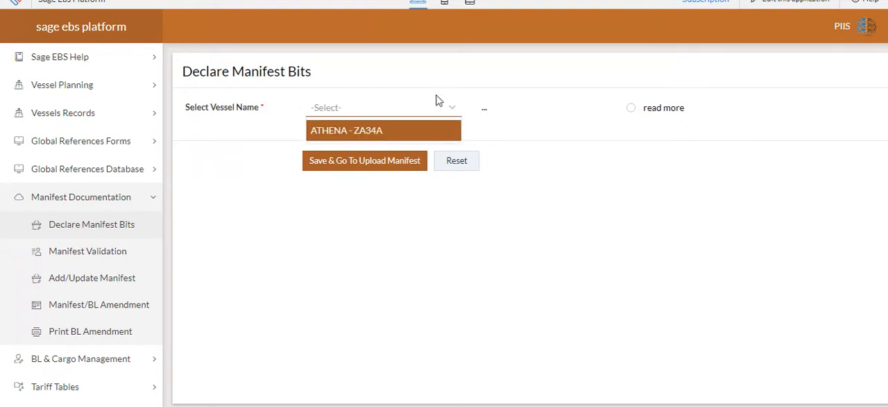
pyautogui.click(420, 131)
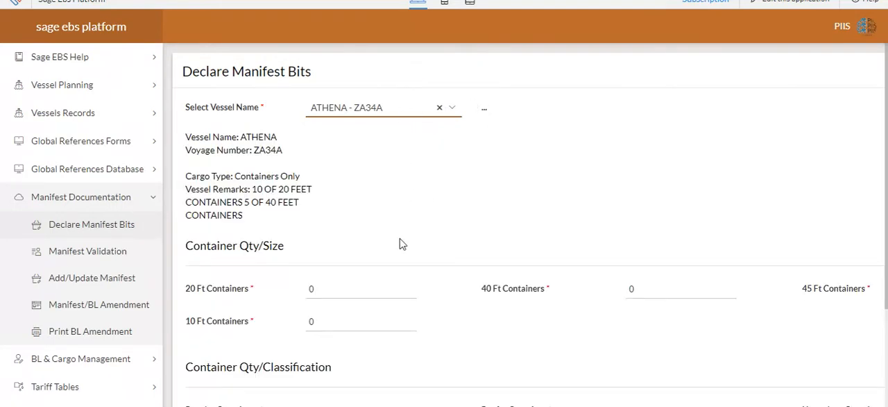
# - Declare the container quantities by size: 10 of 20 ft, 8 of 40 ft and 2 of 45 ft
pyautogui.click(364, 291)
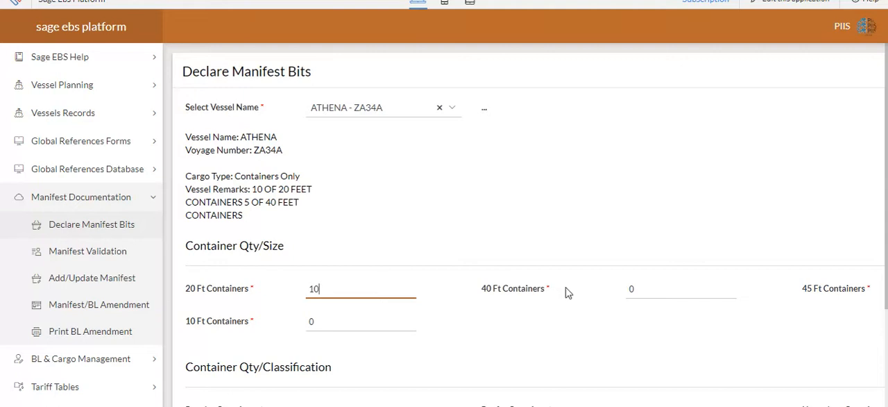
pyautogui.click(648, 288)
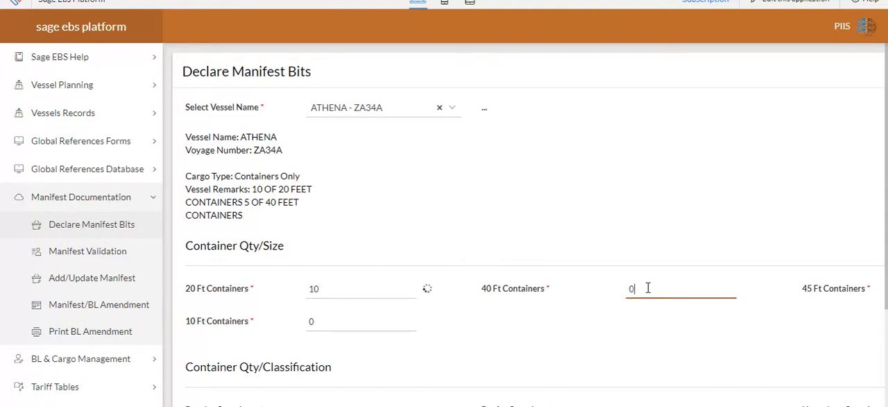
pyautogui.write('8')
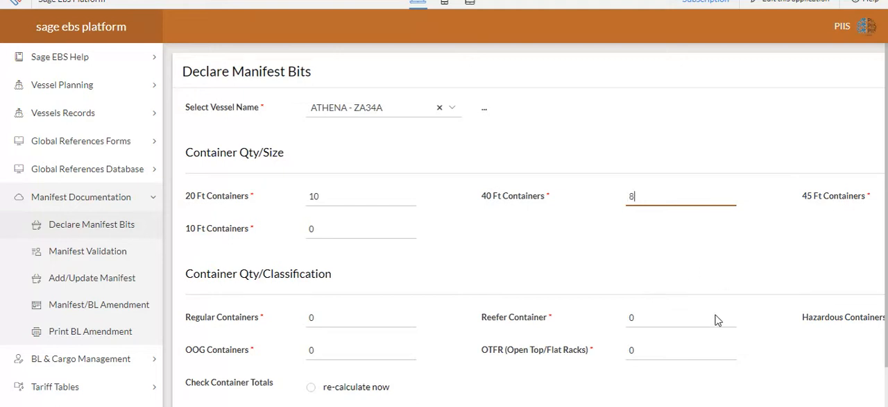
pyautogui.hscroll(3, 783, 403)
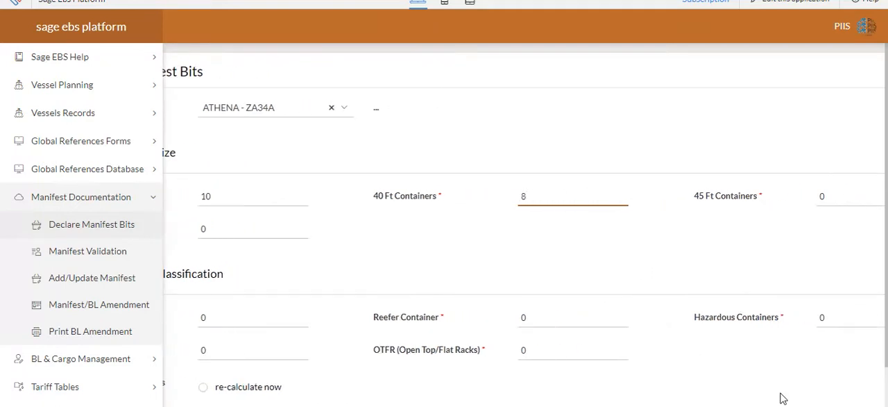
pyautogui.click(857, 202)
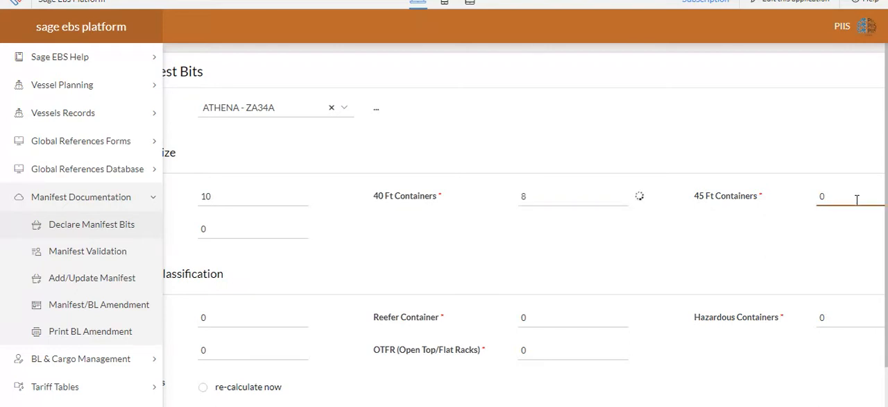
pyautogui.write('2')
pyautogui.click(788, 251)
# - Declare 4 containers for each classification: Regular, Reefer, OTFR, OOG and Hazardous
pyautogui.click(258, 318)
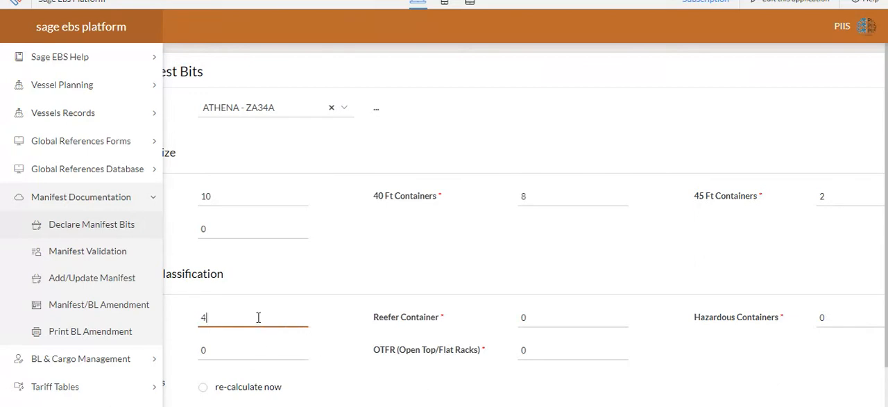
pyautogui.write('4')
pyautogui.click(532, 317)
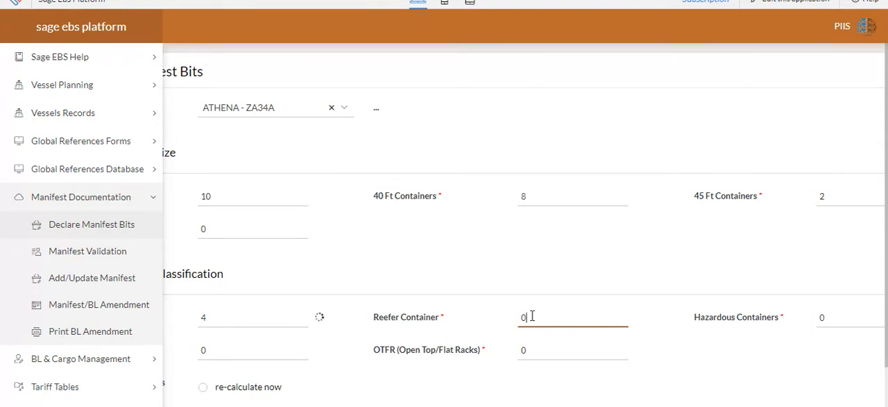
pyautogui.write('4')
pyautogui.click(528, 347)
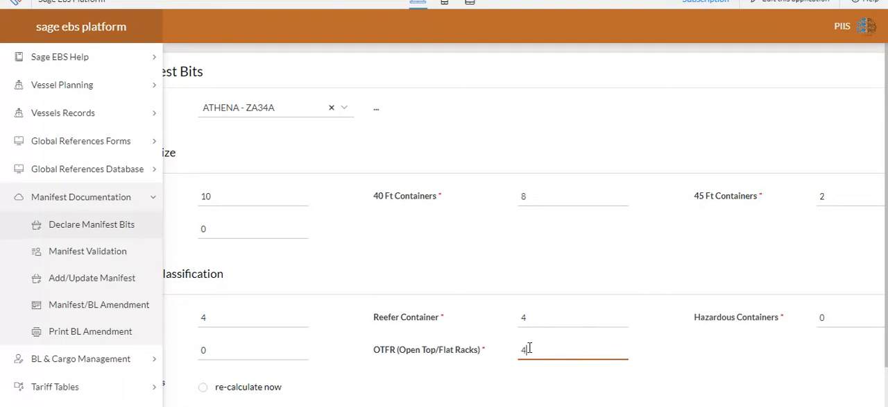
pyautogui.click(245, 357)
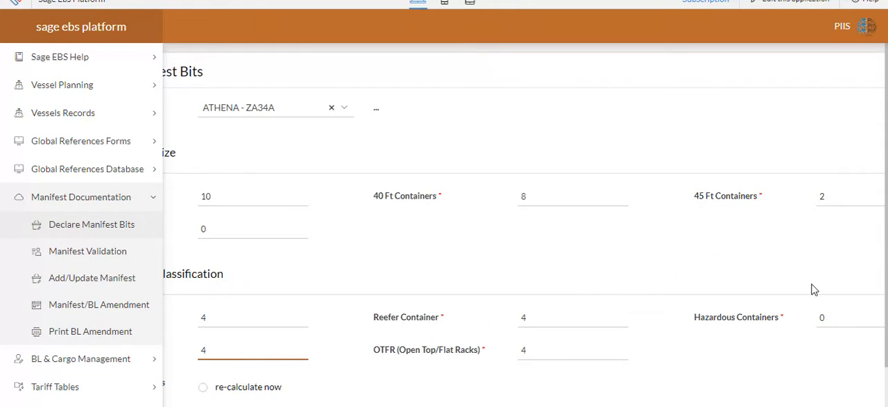
pyautogui.click(843, 317)
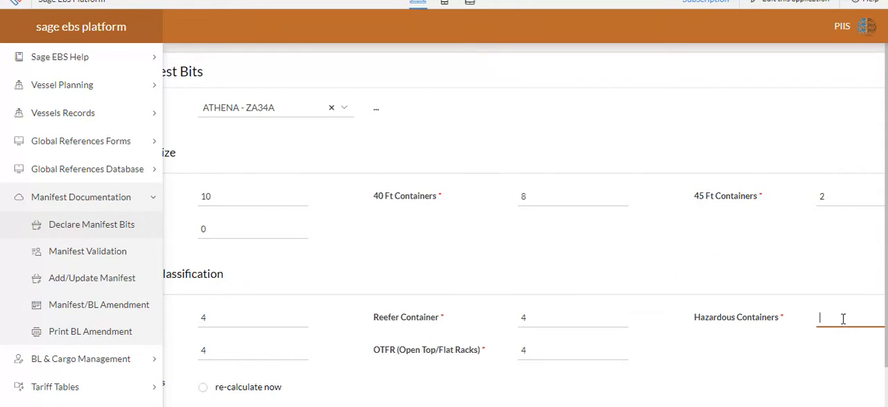
pyautogui.scroll(-1, 654, 381)
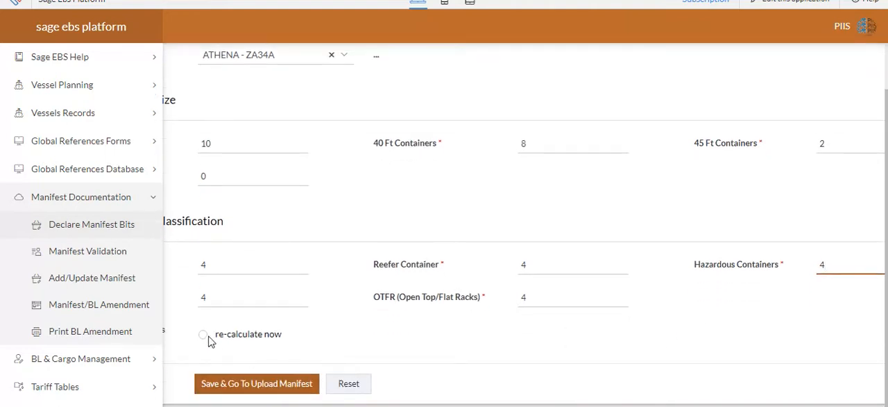
# - Recalculate the container totals, save the declaration and proceed to the draft manifest upload
pyautogui.moveTo(444, 405); pyautogui.dragTo(373, 405)
pyautogui.click(281, 335)
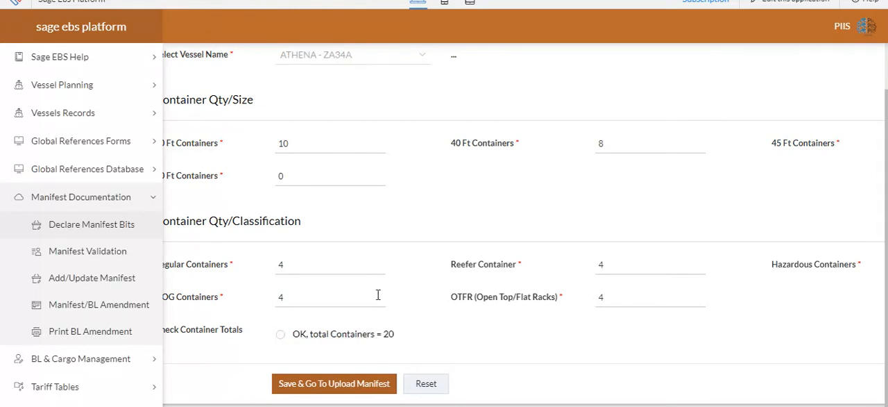
pyautogui.click(343, 387)
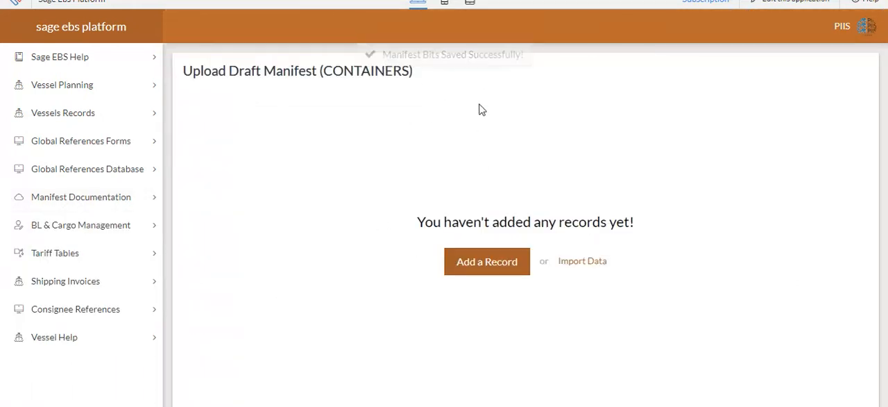
# - Start a data import with file type CSV, choose the local sage_ebs_2020_Container file and continue to its preview
pyautogui.click(594, 264)
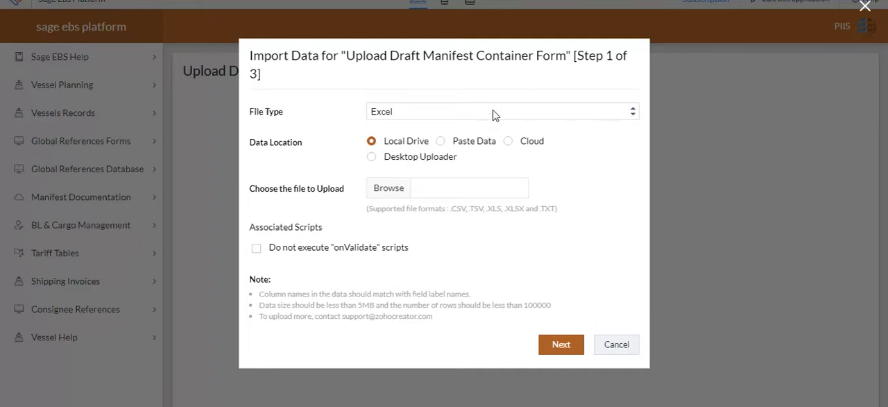
pyautogui.click(469, 116)
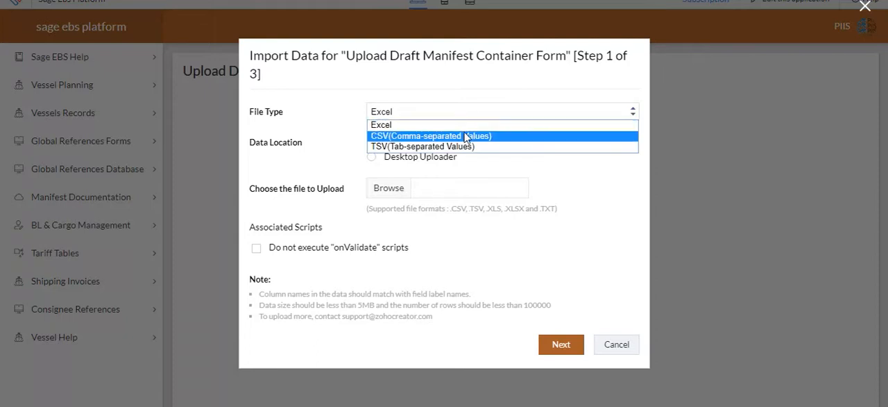
pyautogui.click(465, 137)
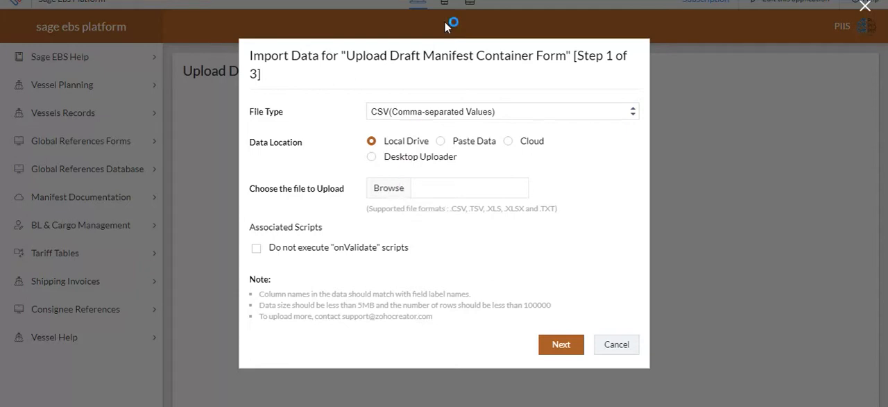
pyautogui.doubleClick(475, 14)
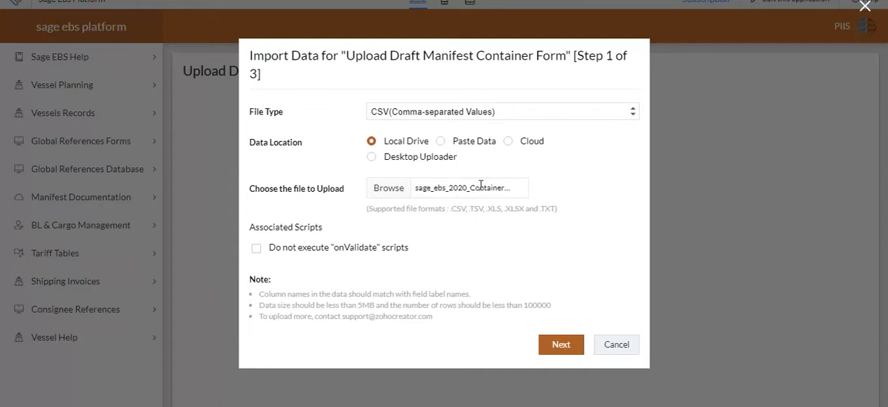
pyautogui.click(566, 348)
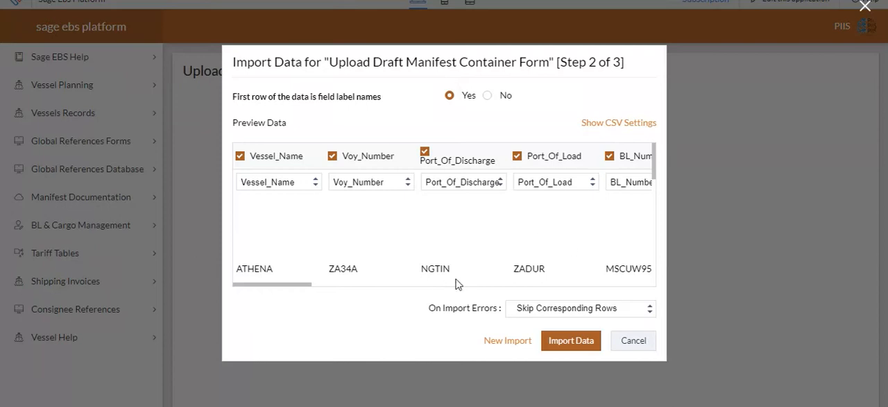
# - Import the previewed CSV data into the draft manifest and review the imported container records across the columns
pyautogui.moveTo(296, 290); pyautogui.dragTo(687, 215)
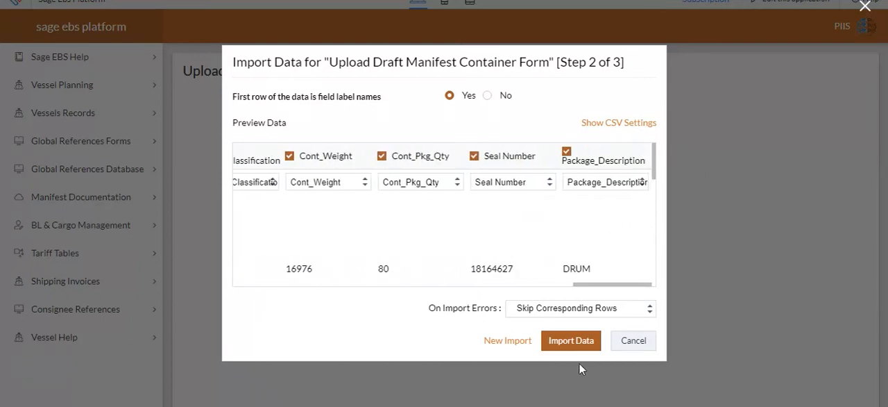
pyautogui.click(572, 344)
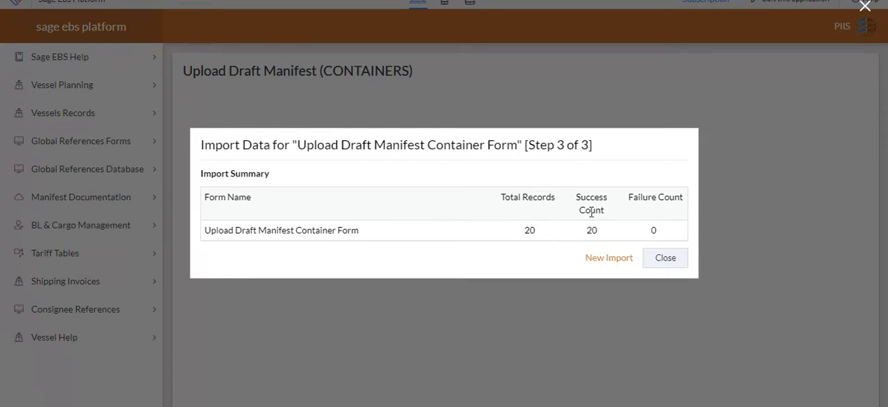
pyautogui.click(666, 258)
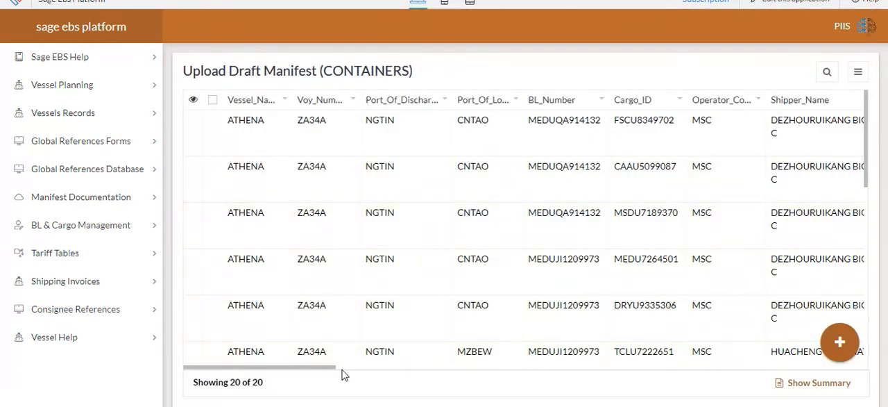
pyautogui.moveTo(331, 368); pyautogui.dragTo(777, 301)
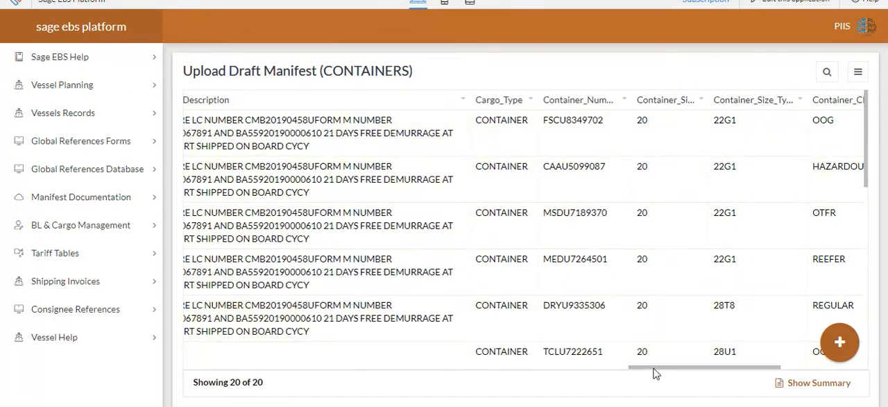
pyautogui.moveTo(654, 370); pyautogui.dragTo(385, 404)
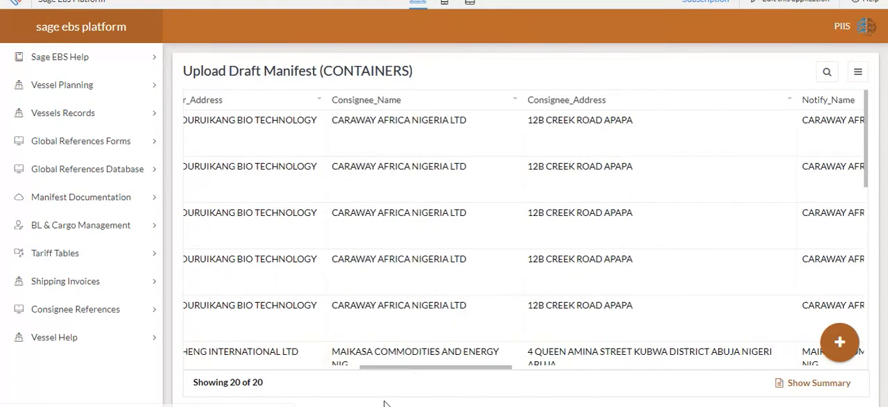
# - Validate the draft container manifest for vessel ATHENA - ZA34A by linking it to the declaration in Manifest Validation
pyautogui.click(115, 201)
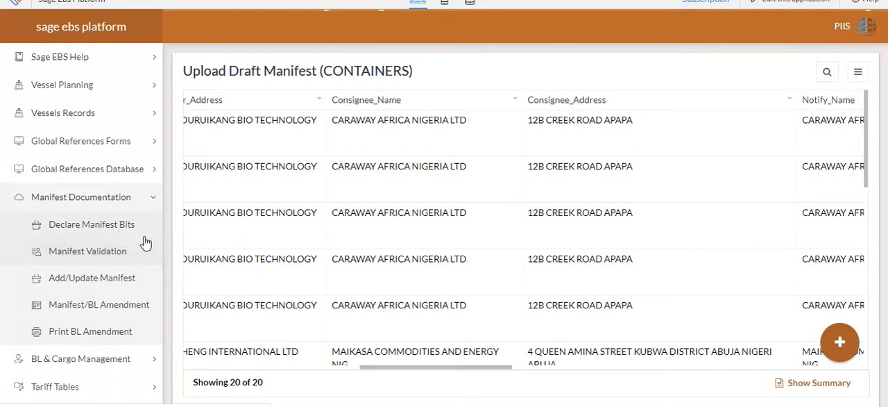
pyautogui.click(139, 244)
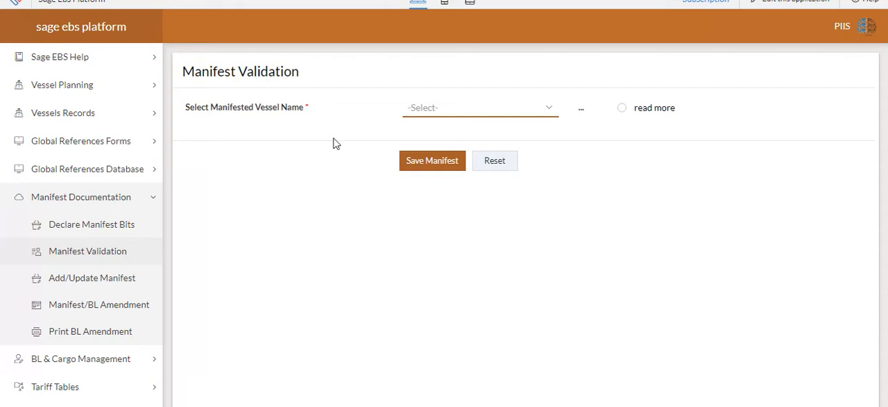
pyautogui.click(435, 111)
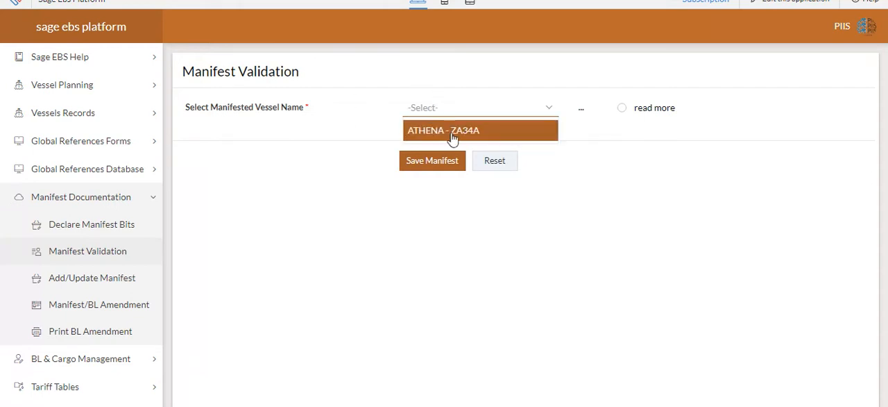
pyautogui.click(449, 133)
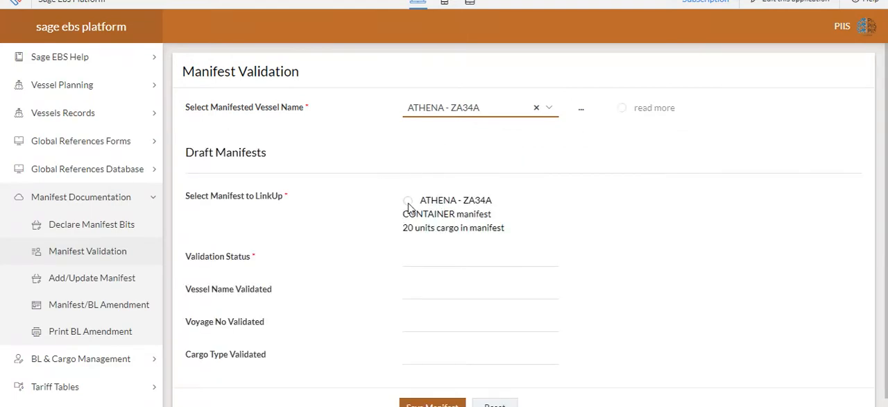
pyautogui.click(410, 202)
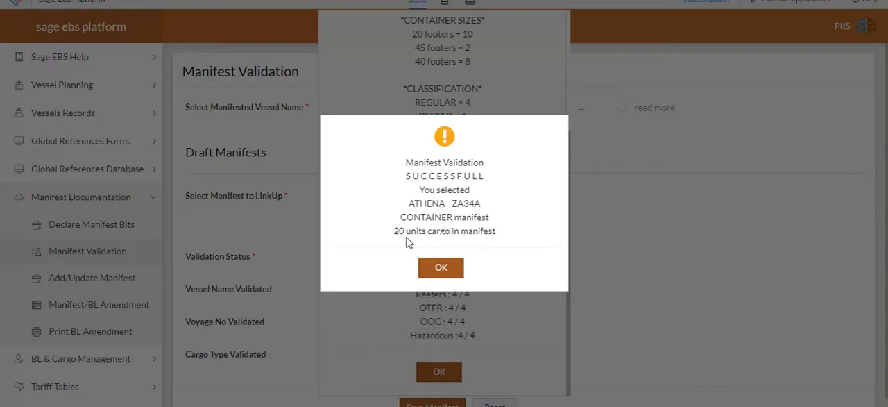
pyautogui.click(455, 267)
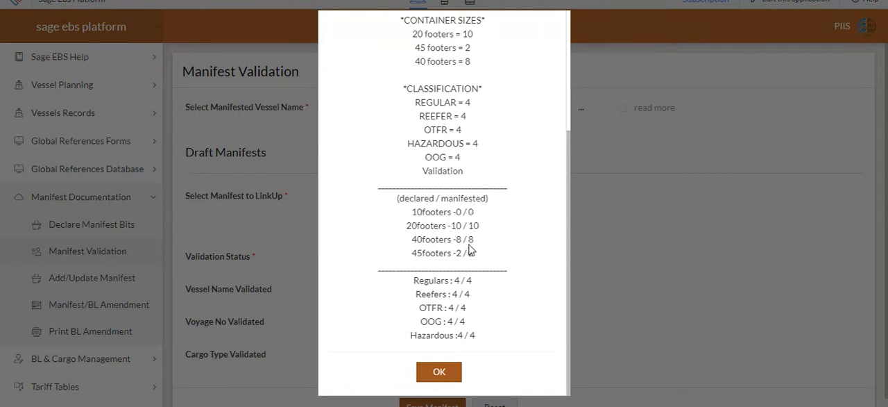
# - Review the uploaded manifest analysis of declared against manifested containers, dismiss it and save the validated manifest
pyautogui.scroll(3, 468, 242)
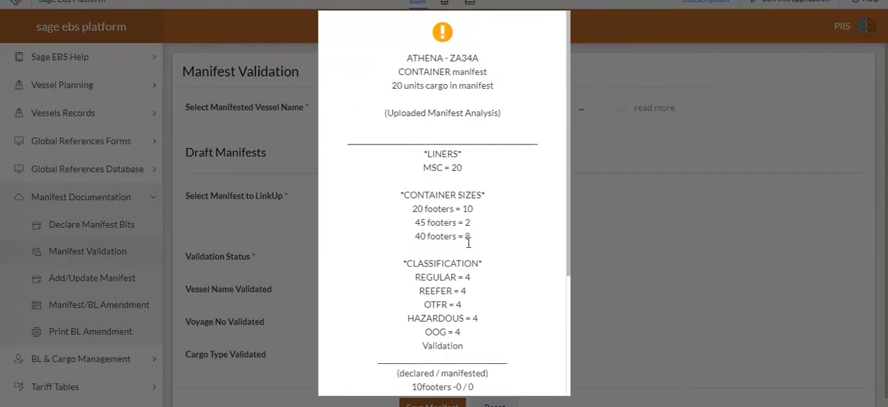
pyautogui.scroll(-3, 468, 247)
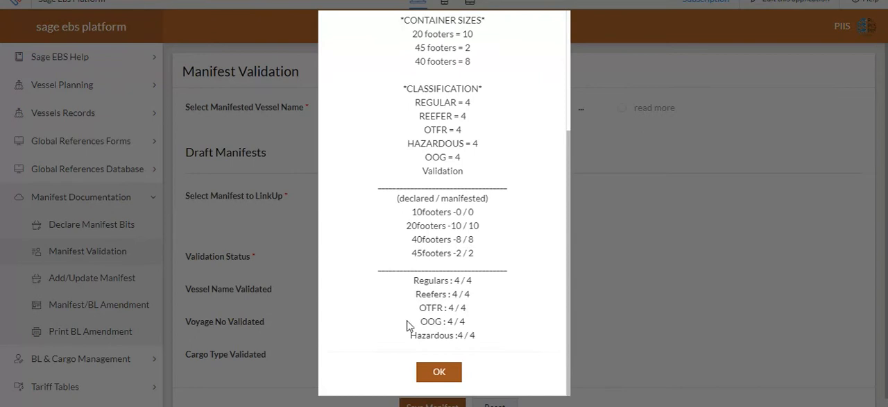
pyautogui.click(435, 373)
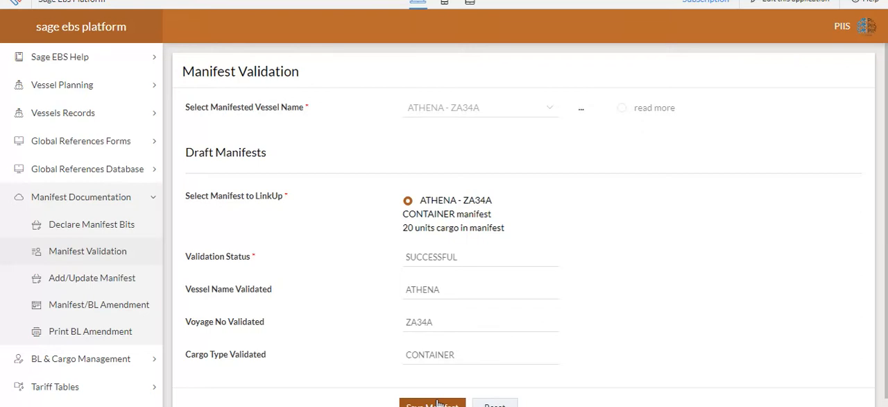
pyautogui.click(437, 404)
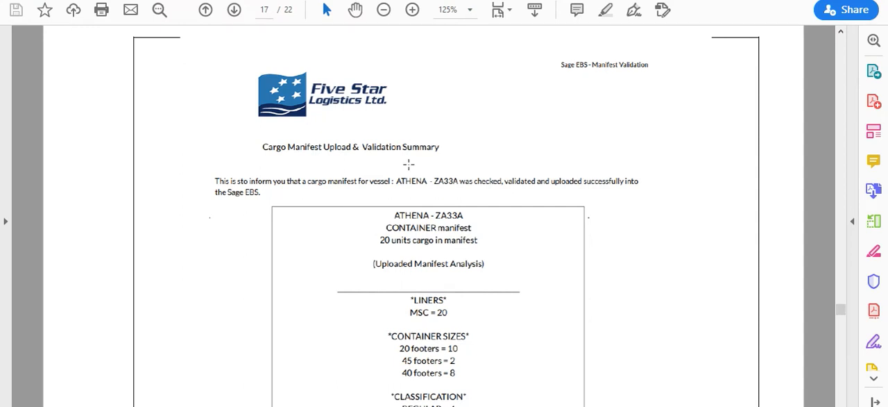
# - Switch to the PDF document and examine the Cargo Manifest Upload & Validation Summary for liners, container sizes and classifications
pyautogui.scroll(-1, 409, 164)
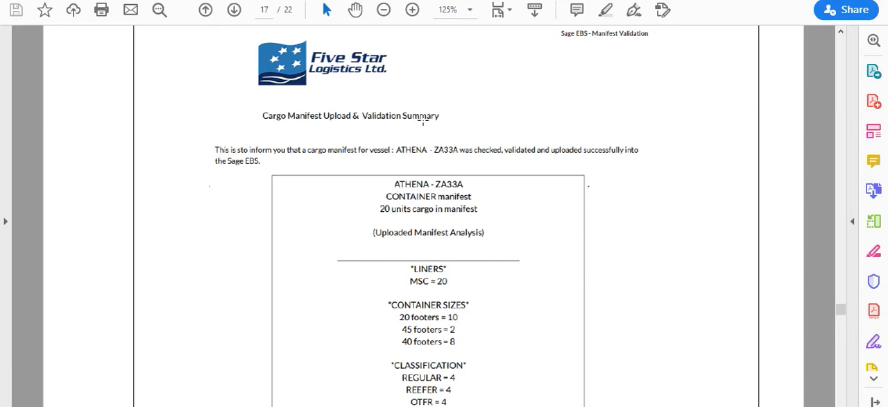
pyautogui.scroll(-5, 385, 163)
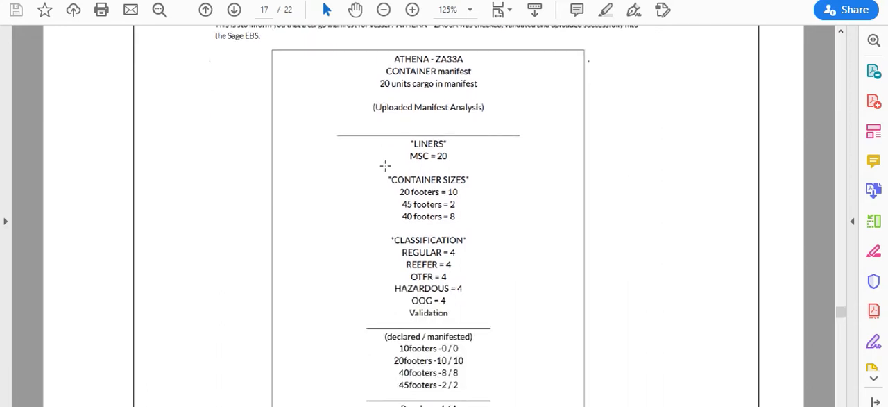
pyautogui.scroll(-1, 386, 169)
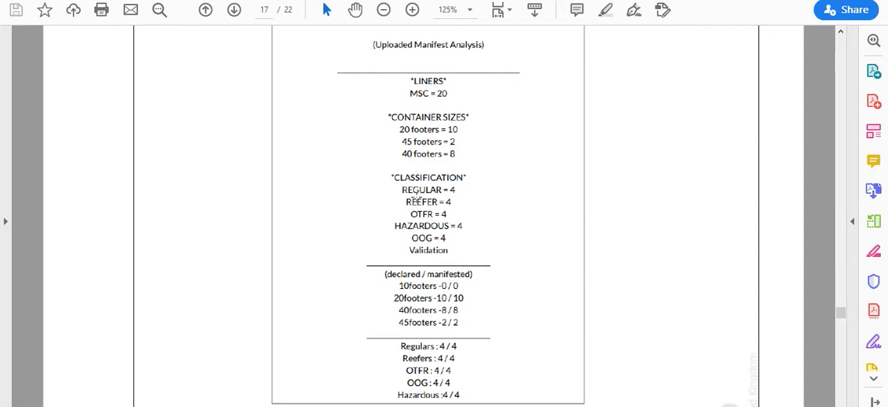
pyautogui.scroll(-4, 415, 199)
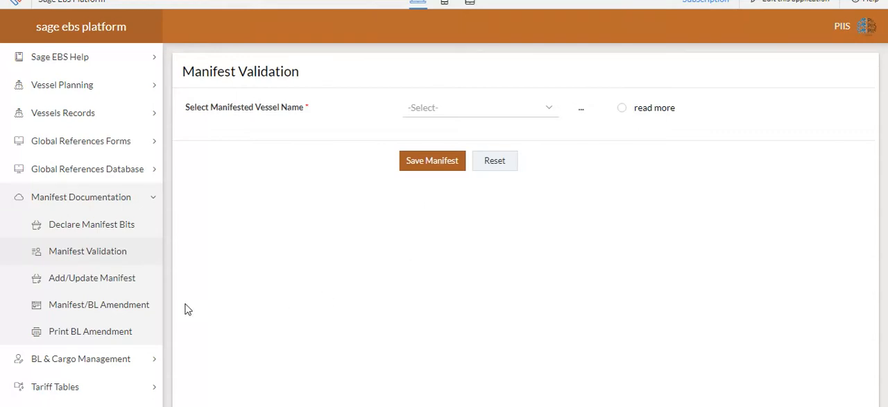
# - Open Add/Update Manifest and read its guidance on adding, updating and deleting manifest entries, closing the guidance when finished
pyautogui.click(121, 285)
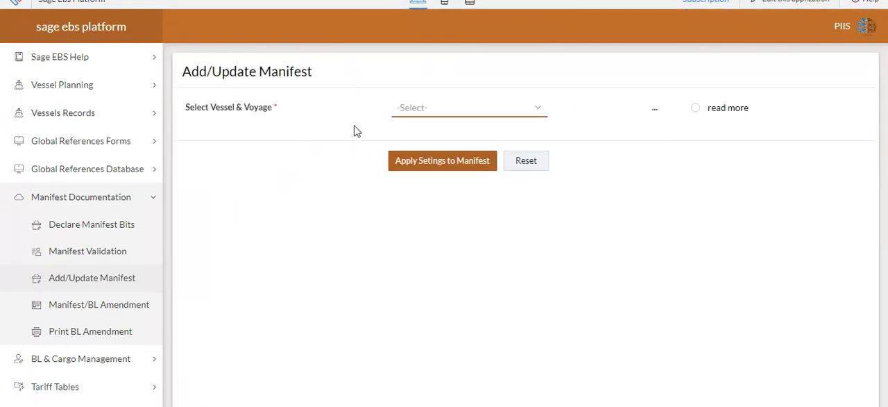
pyautogui.click(421, 111)
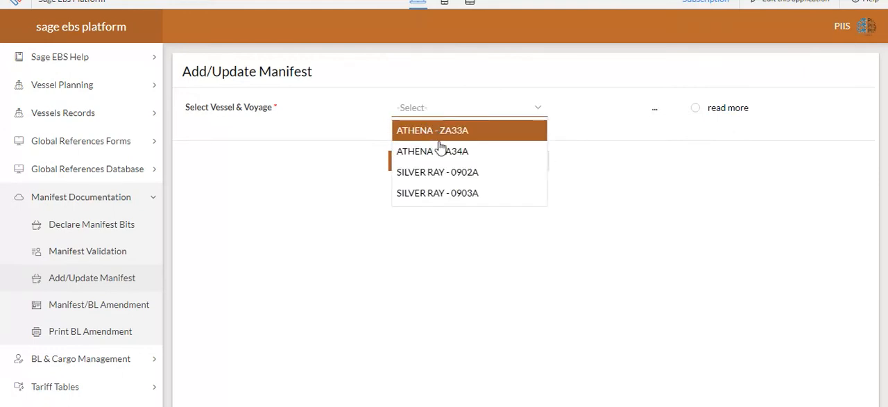
pyautogui.click(471, 233)
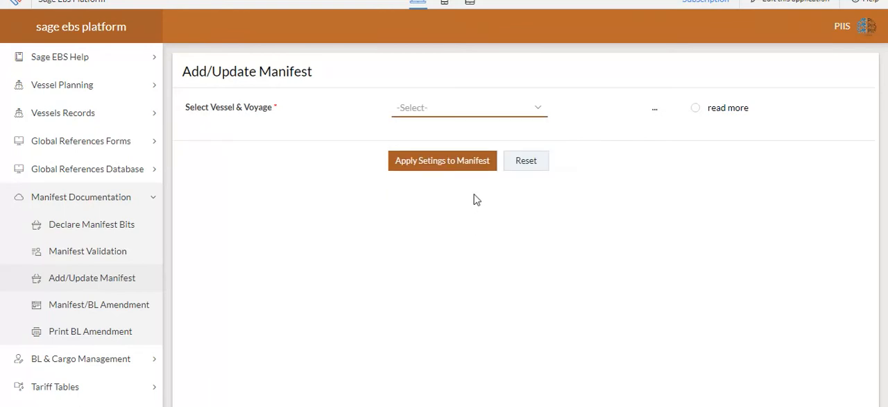
pyautogui.click(693, 110)
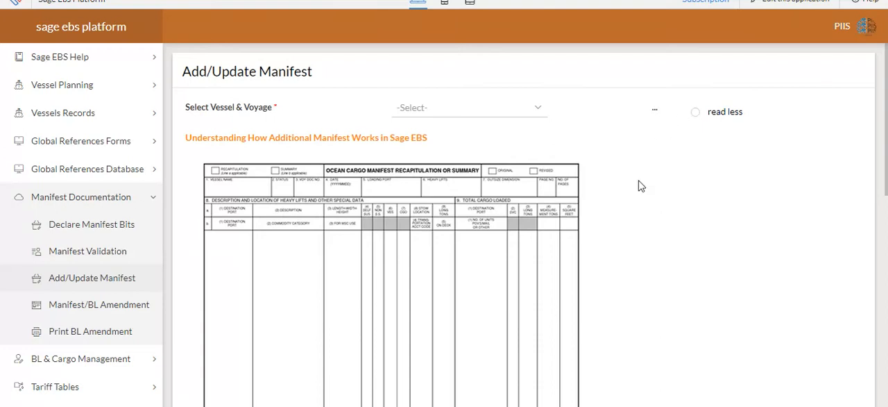
pyautogui.scroll(-10, 620, 181)
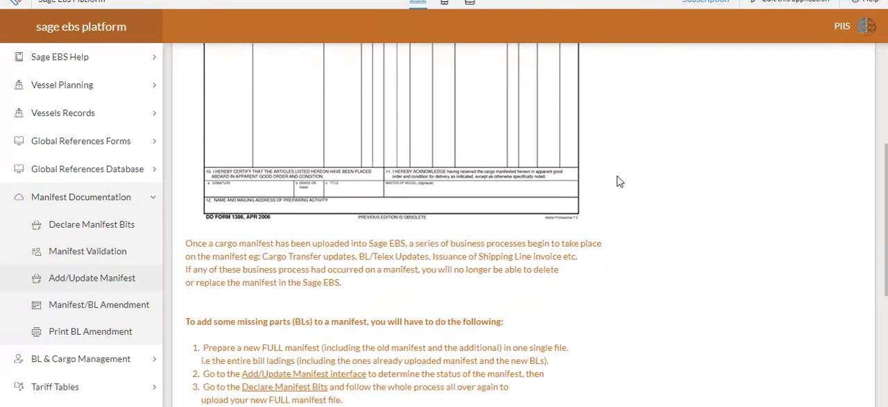
pyautogui.scroll(-2, 620, 181)
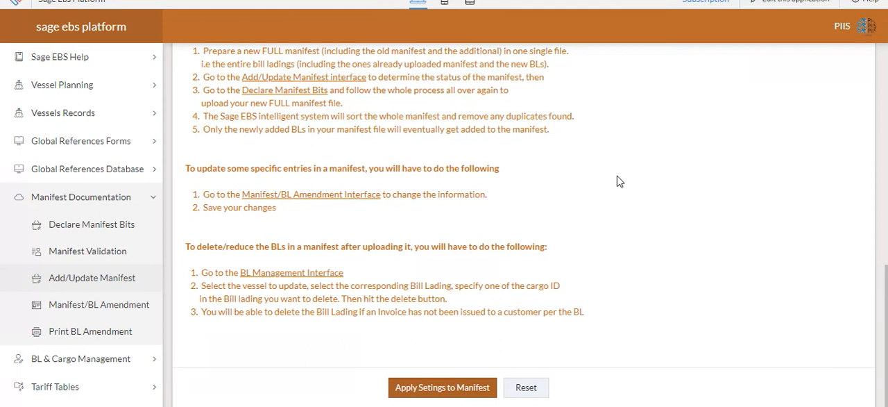
pyautogui.scroll(12, 620, 181)
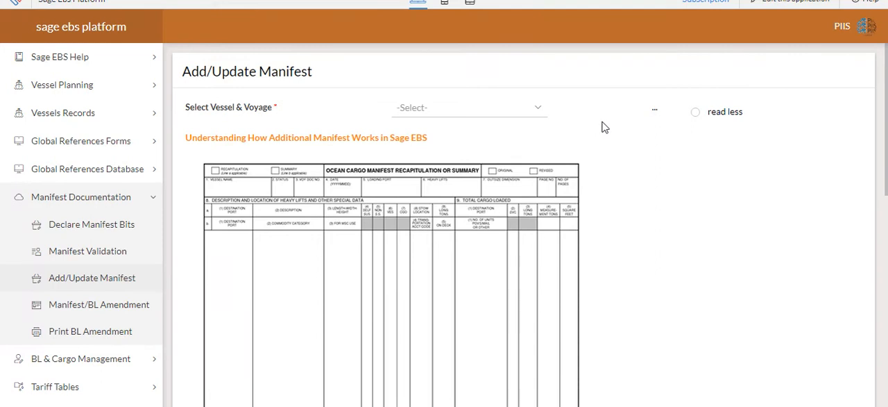
pyautogui.click(696, 112)
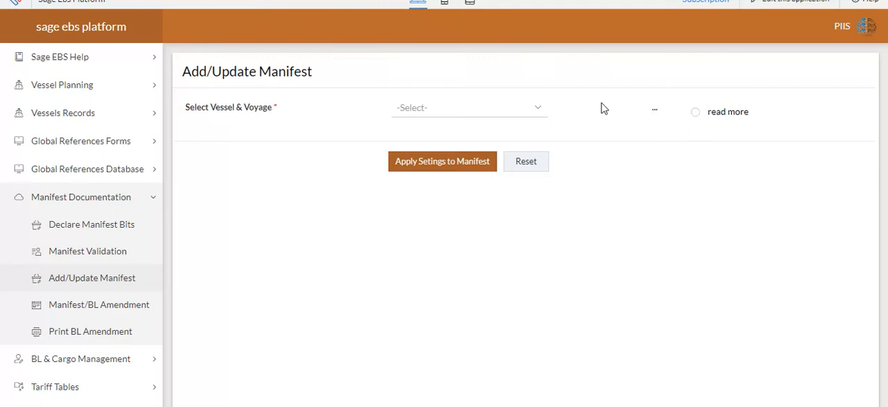
# - Check the manifest status of ATHENA - ZA34A and choose to delete the entire manifest, acknowledging the deletion warning
pyautogui.click(539, 111)
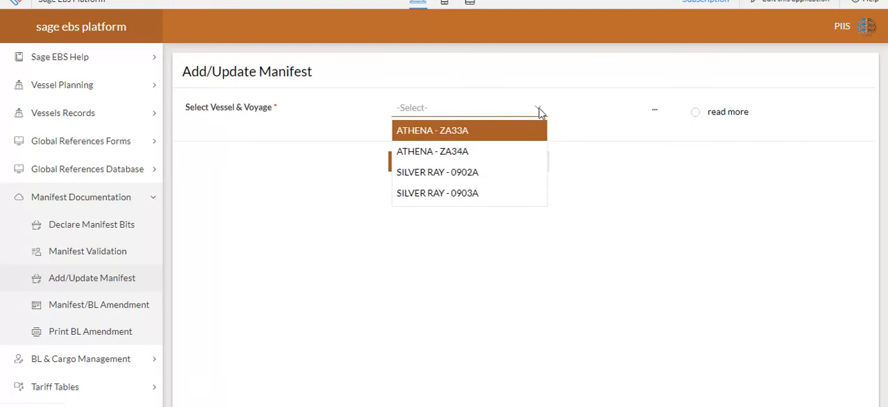
pyautogui.click(522, 152)
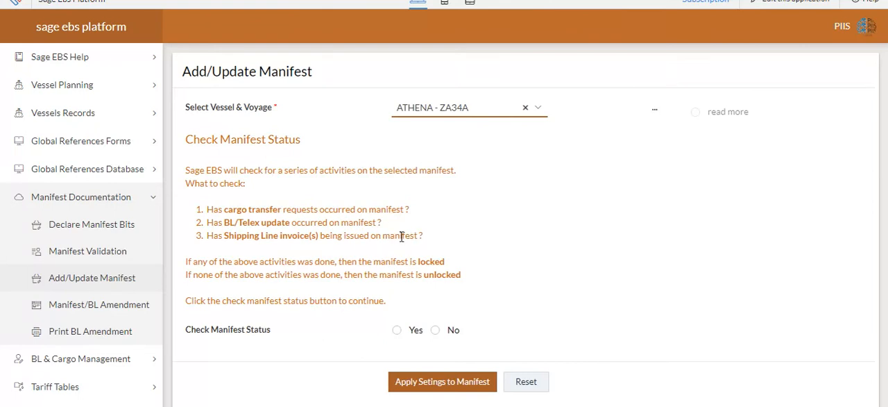
pyautogui.click(397, 331)
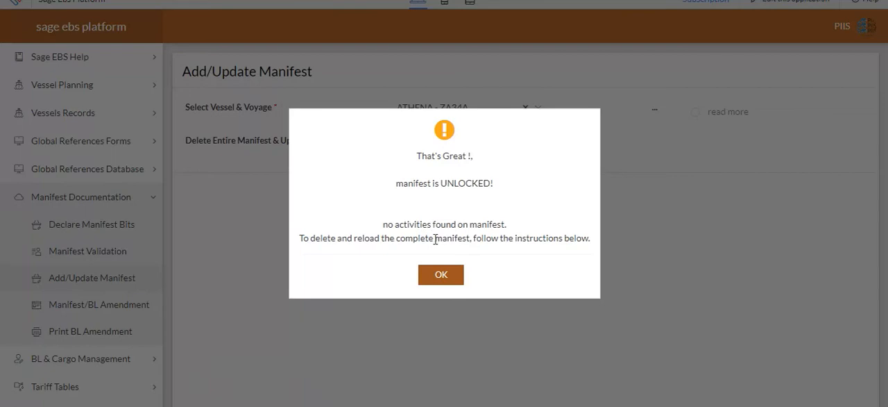
pyautogui.click(442, 276)
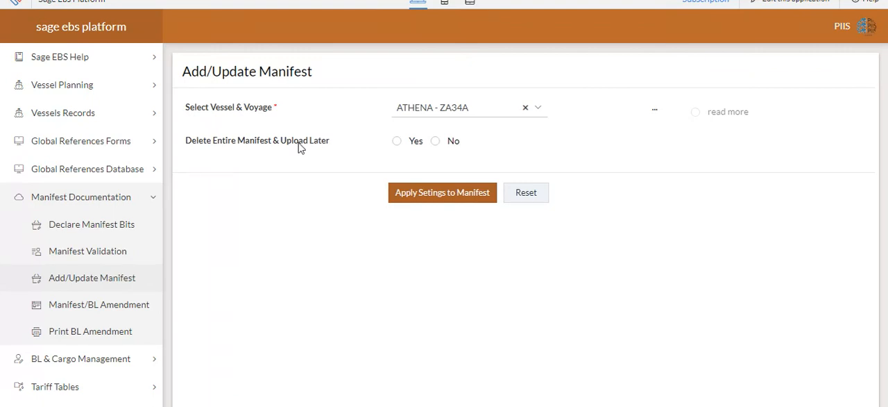
pyautogui.click(398, 141)
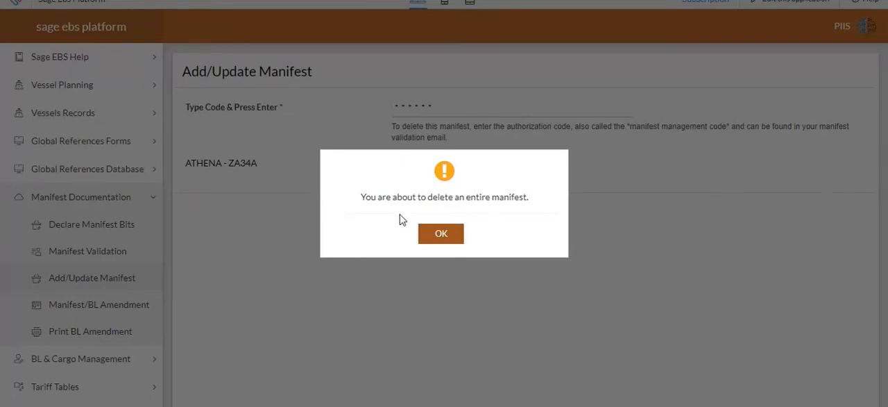
pyautogui.click(445, 236)
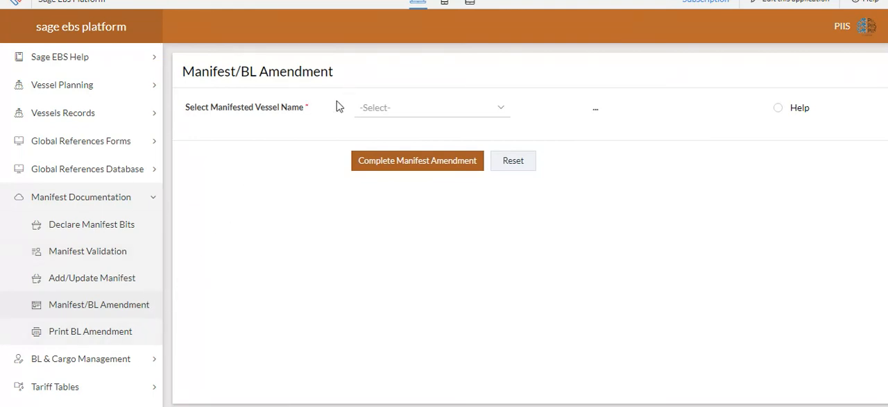
# - In Manifest/BL Amendment, choose to amend bill of lading MSCUNA079739 of ATHENA - ZA34A and display the details of cargo CAAU5107670
pyautogui.click(386, 108)
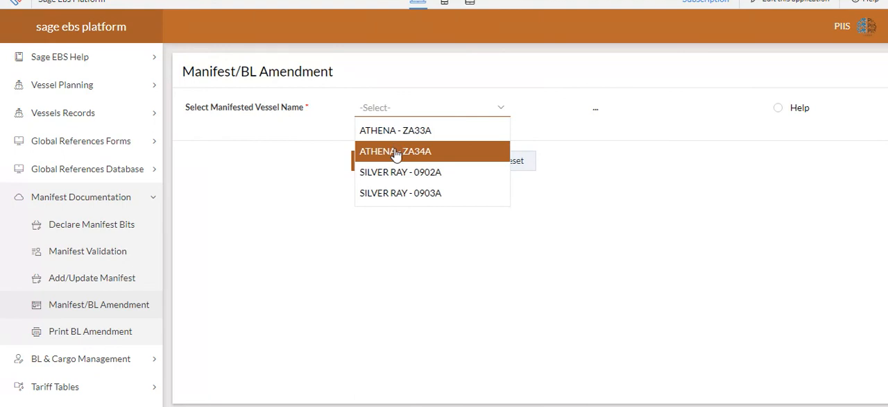
pyautogui.click(396, 152)
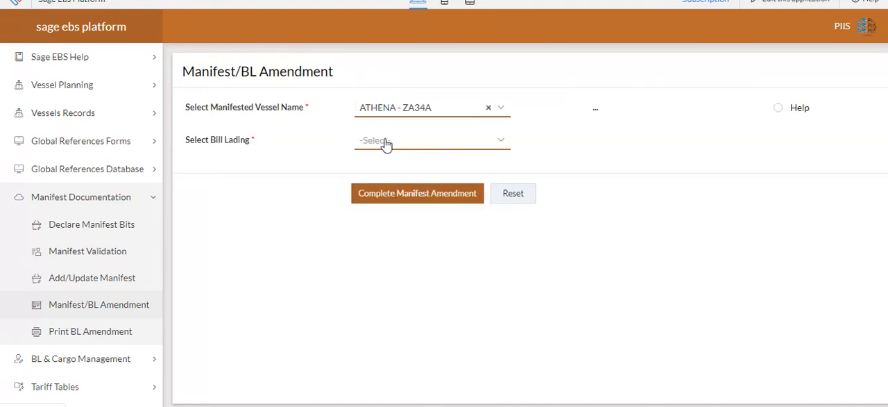
pyautogui.click(386, 140)
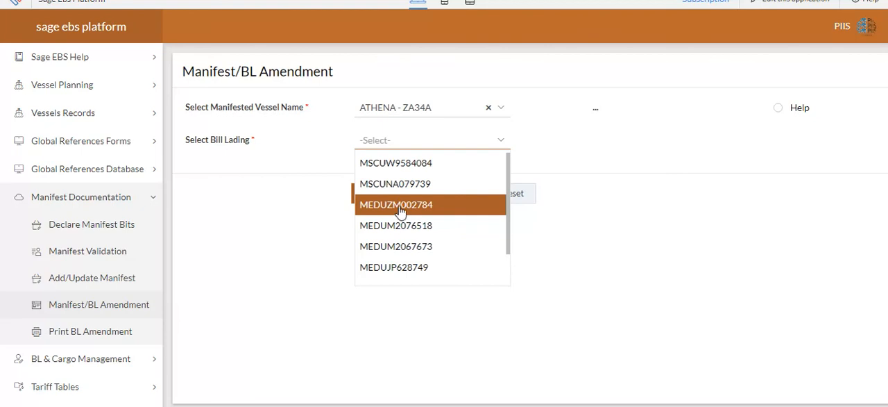
pyautogui.scroll(-1, 399, 208)
pyautogui.scroll(1, 399, 208)
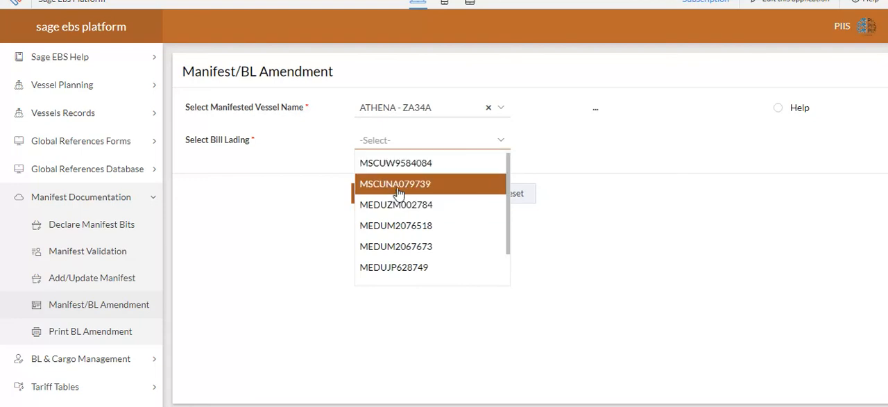
pyautogui.click(396, 186)
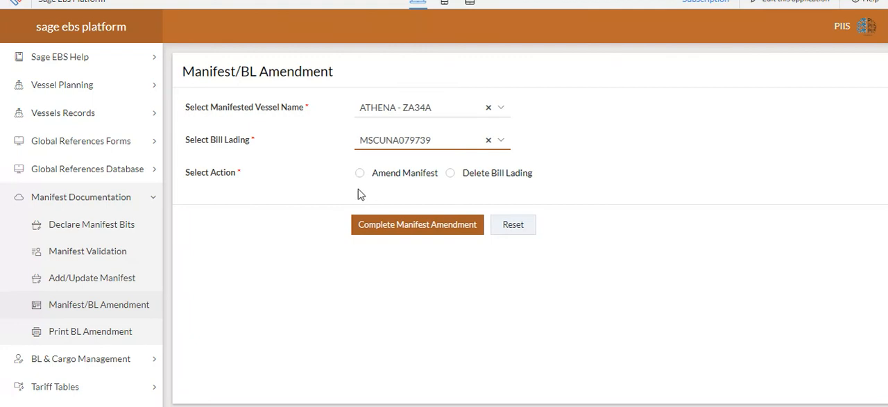
pyautogui.click(360, 174)
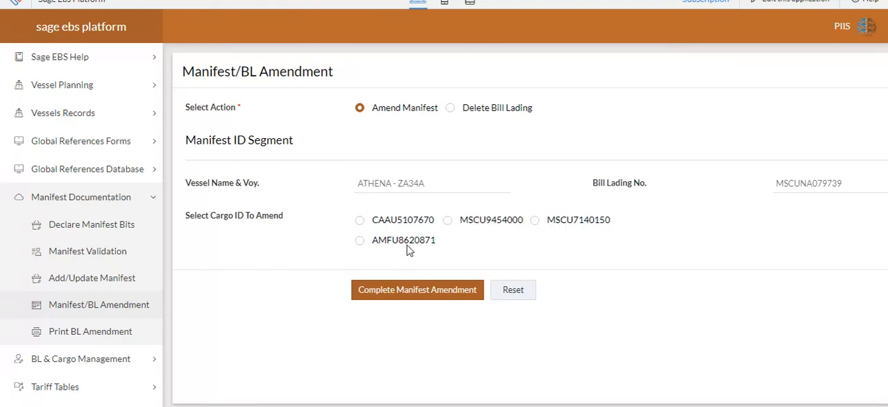
pyautogui.click(360, 221)
pyautogui.scroll(-3, 379, 248)
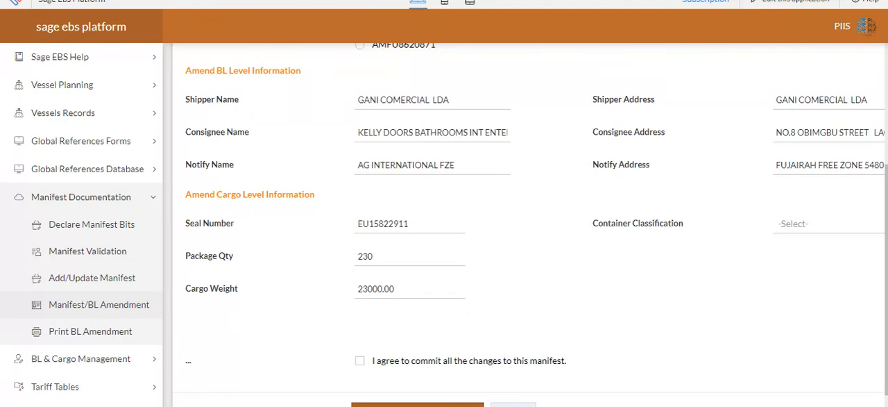
# - Set the container classification to REGULAR, agree to commit all changes to the manifest, and complete the manifest amendment
pyautogui.moveTo(500, 406); pyautogui.dragTo(607, 395)
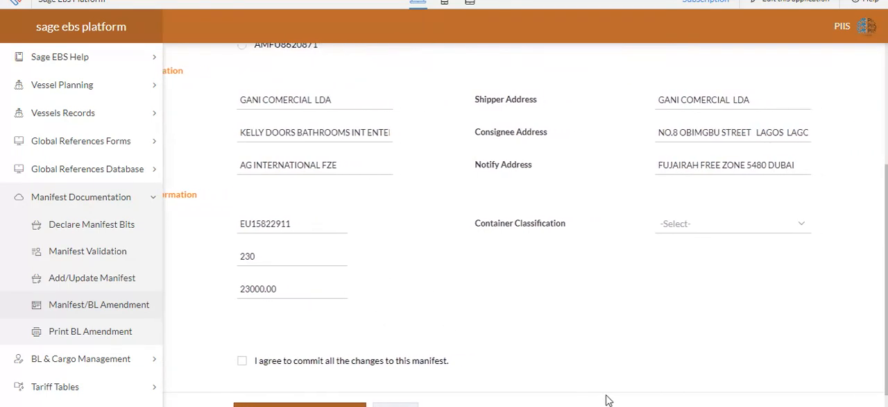
pyautogui.click(678, 229)
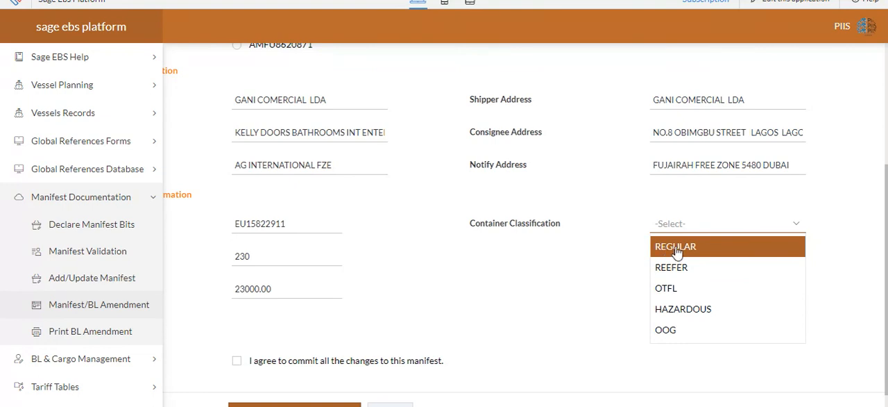
pyautogui.click(673, 250)
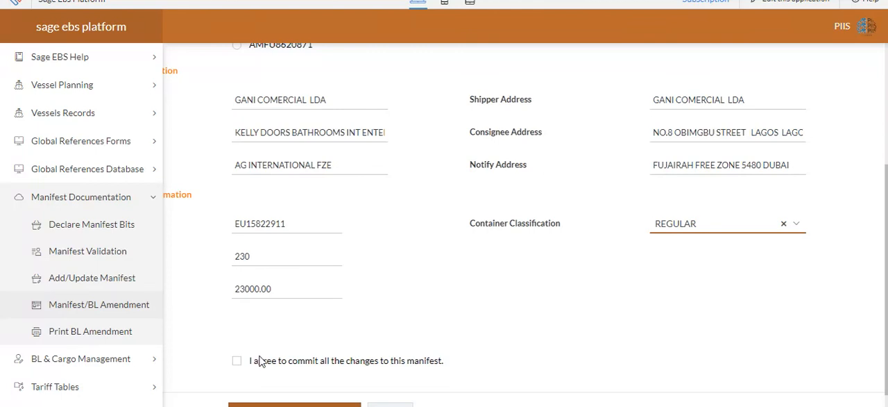
pyautogui.click(236, 361)
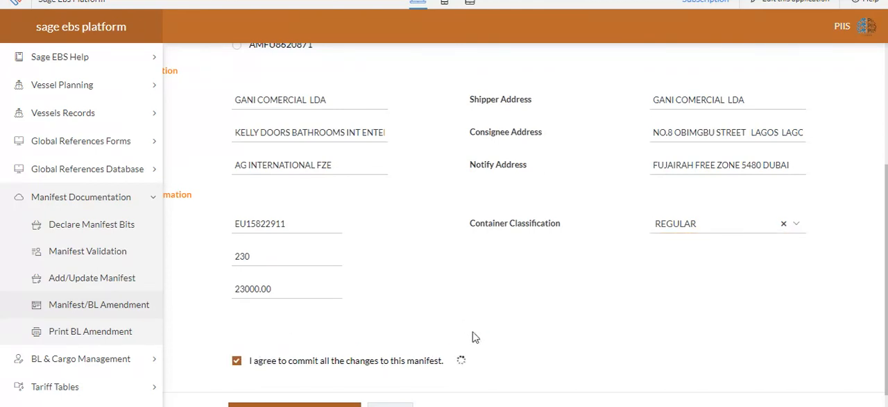
pyautogui.scroll(-1, 450, 329)
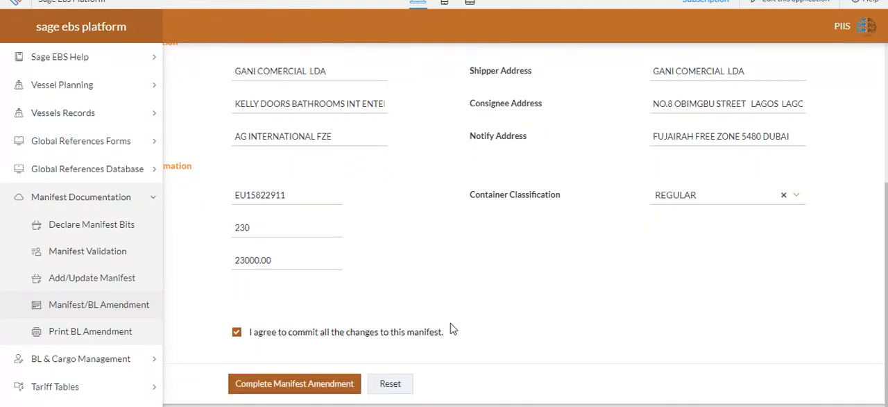
pyautogui.click(329, 387)
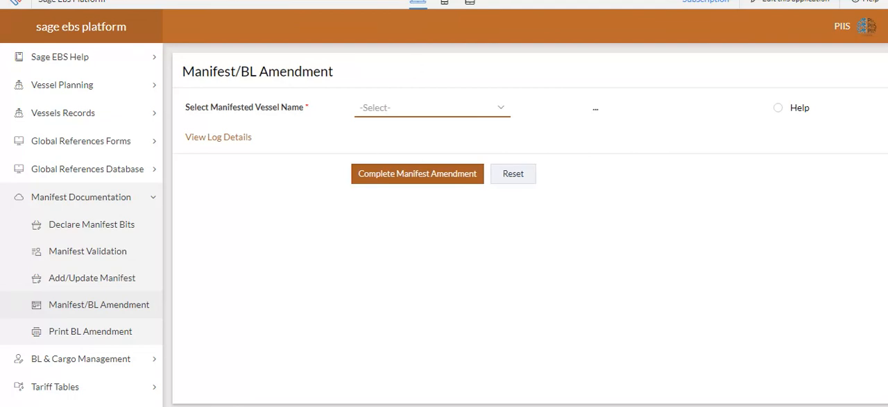
# - Choose to delete bill of lading MSCUNA079739 of ATHENA - ZA34A and acknowledge the deletion caution
pyautogui.click(430, 107)
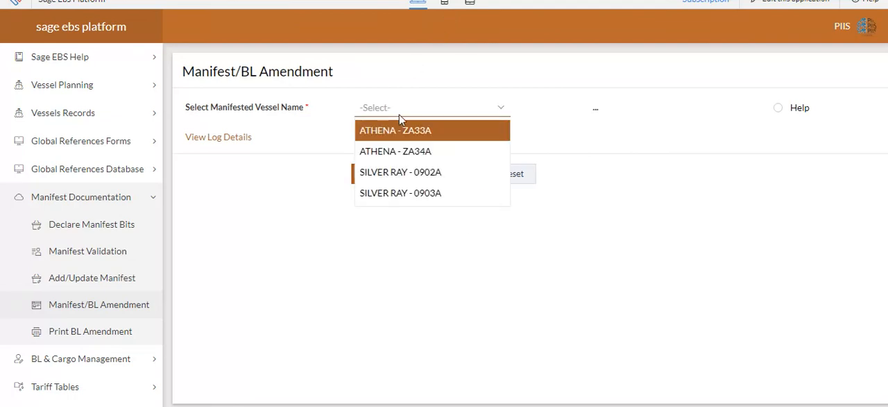
pyautogui.click(406, 159)
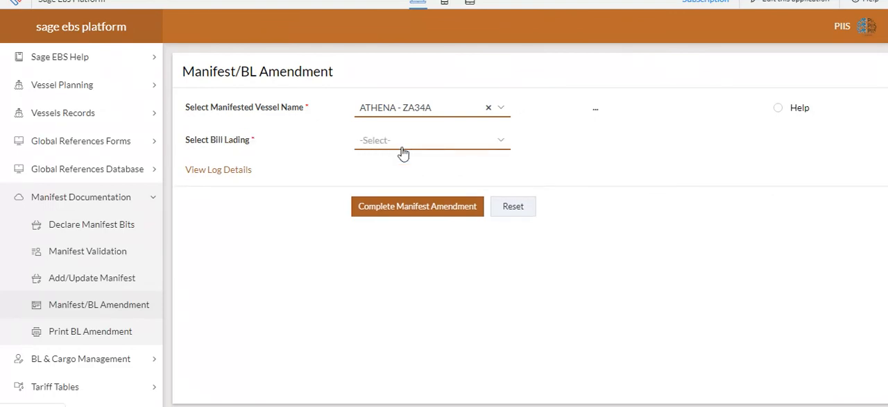
pyautogui.click(397, 143)
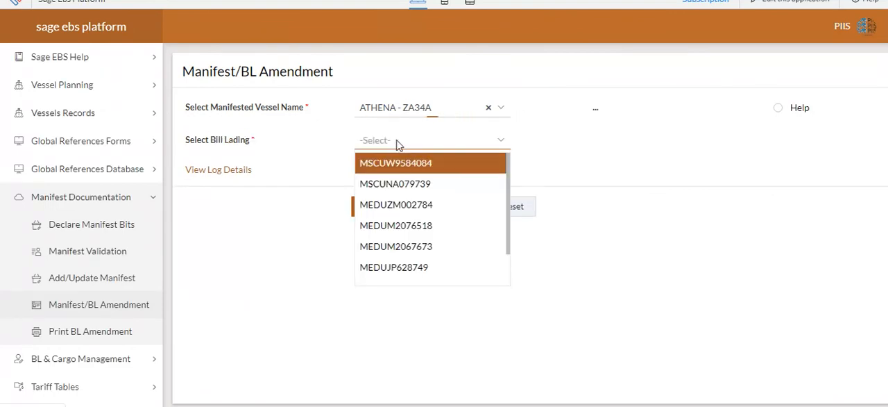
pyautogui.click(405, 184)
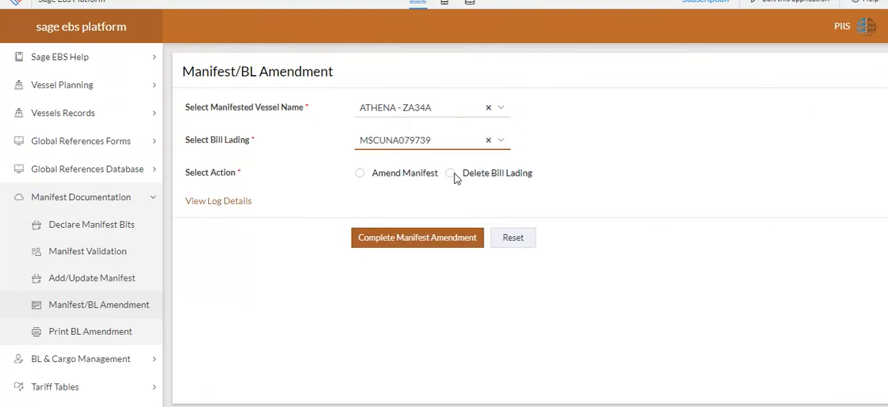
pyautogui.click(452, 176)
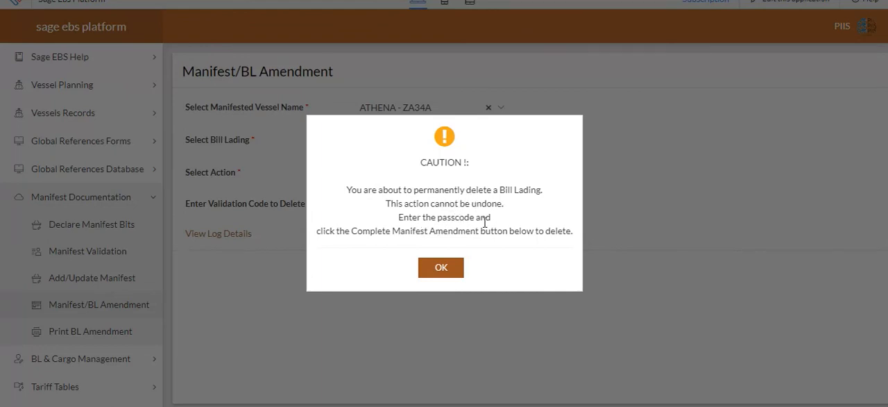
pyautogui.click(450, 265)
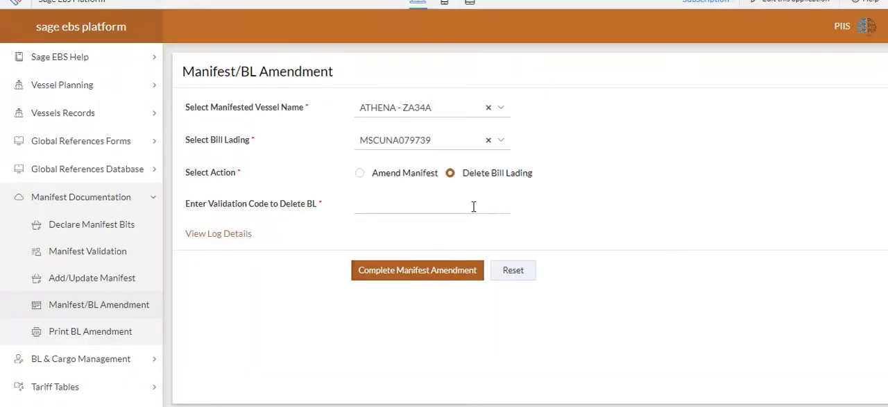